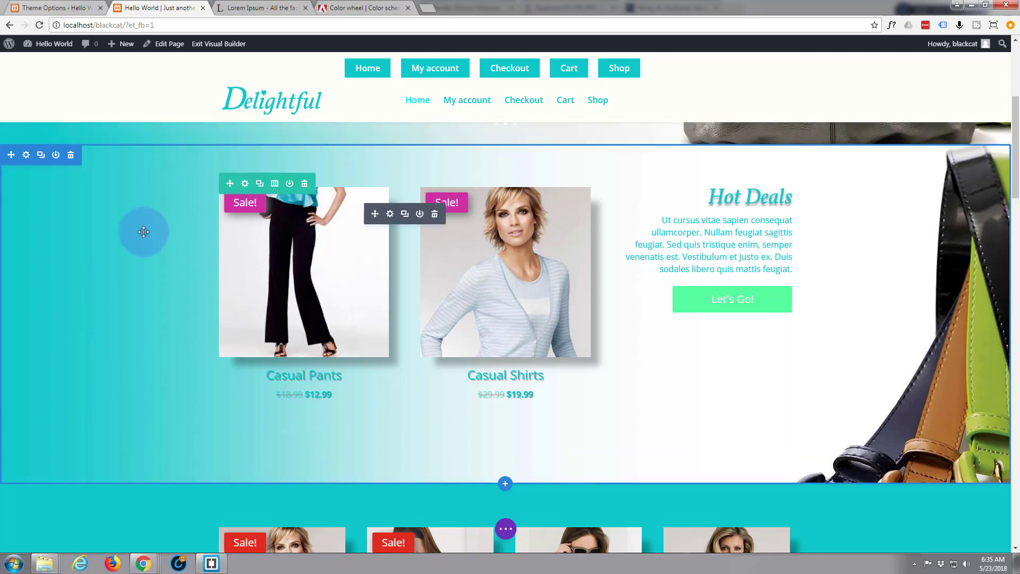
- Exit the Visual Builder and inspect the Casual Pants sale price, expanding its price amount span and reviewing the style rules applied to it
left_click(211, 47)
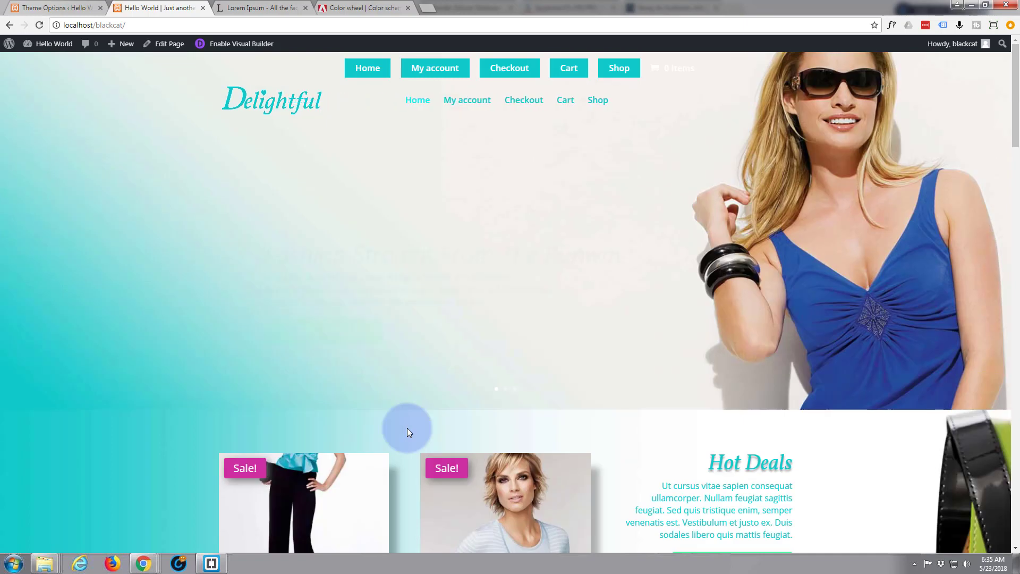
scroll(243, 401, "down", 6)
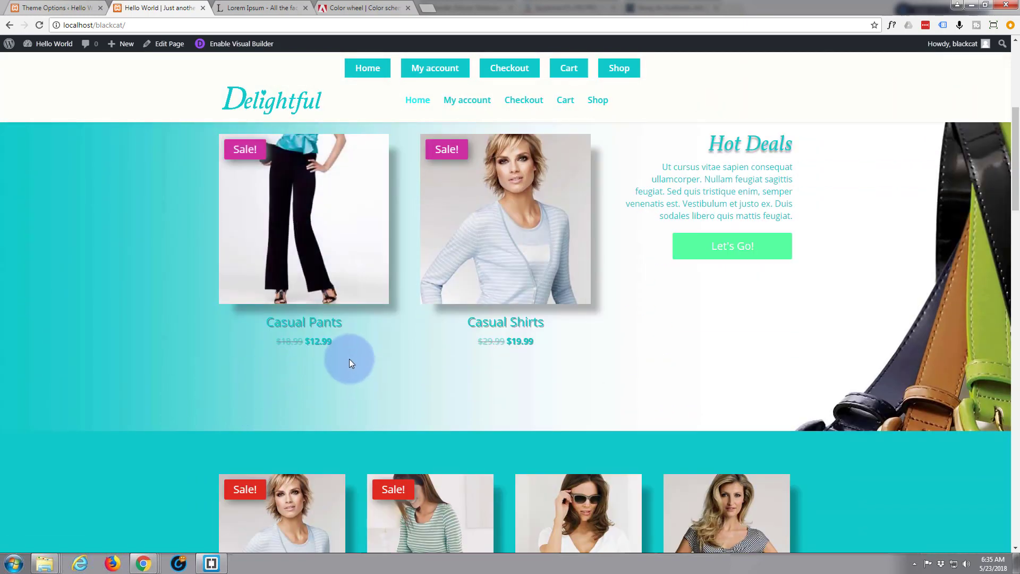
right_click(323, 342)
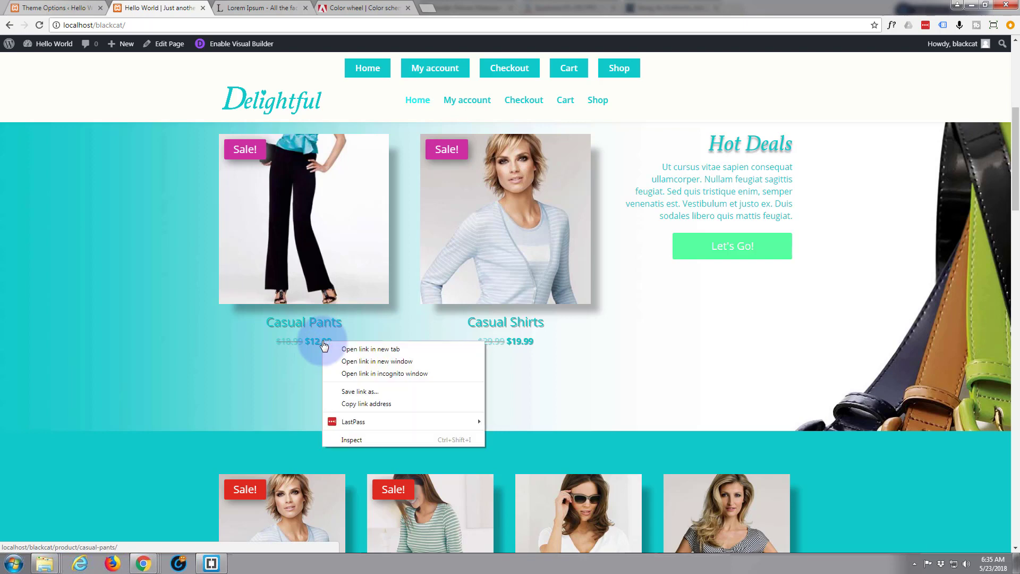
left_click(356, 441)
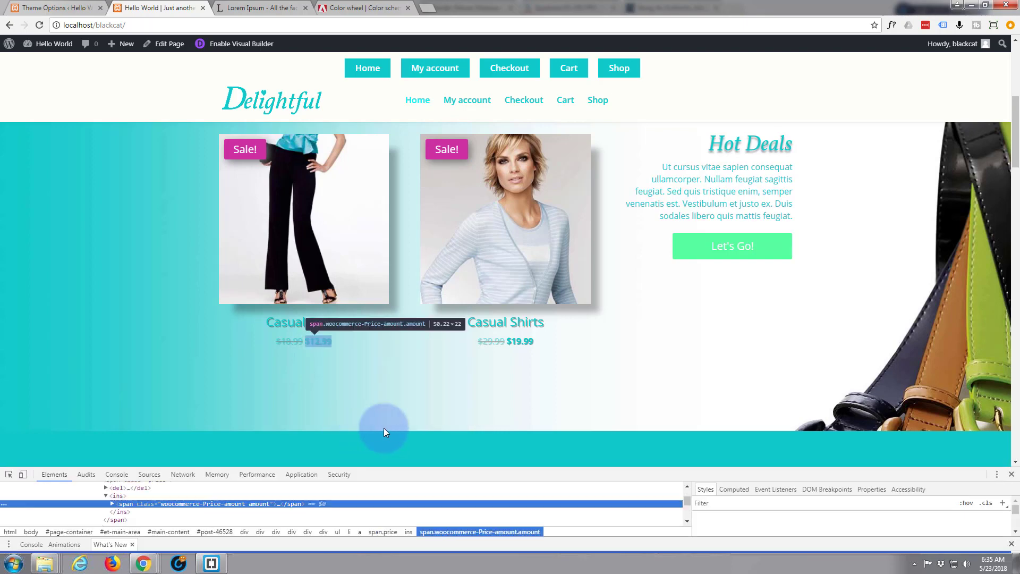
left_click_drag(496, 464, 502, 394)
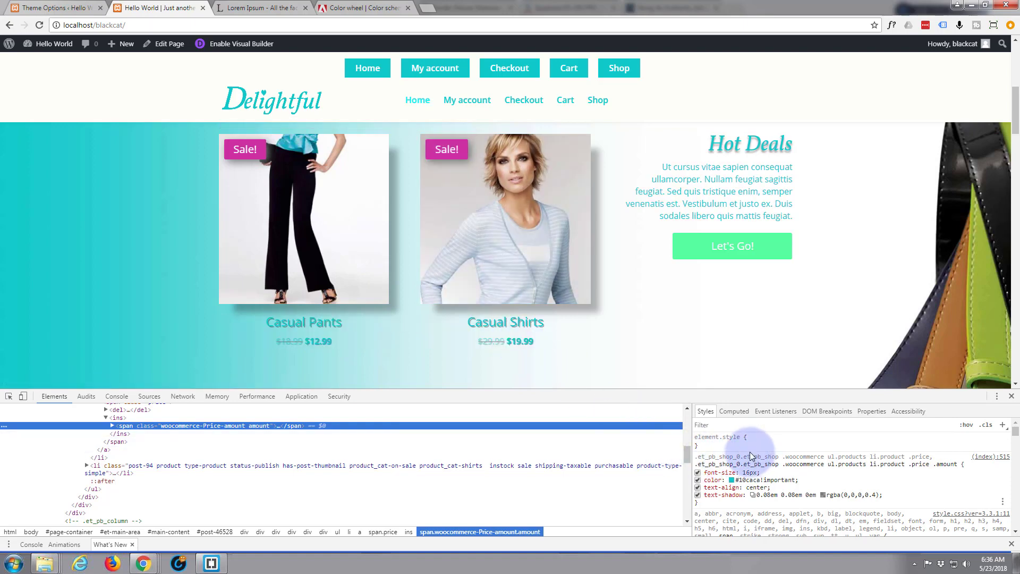
scroll(761, 450, "down", 5)
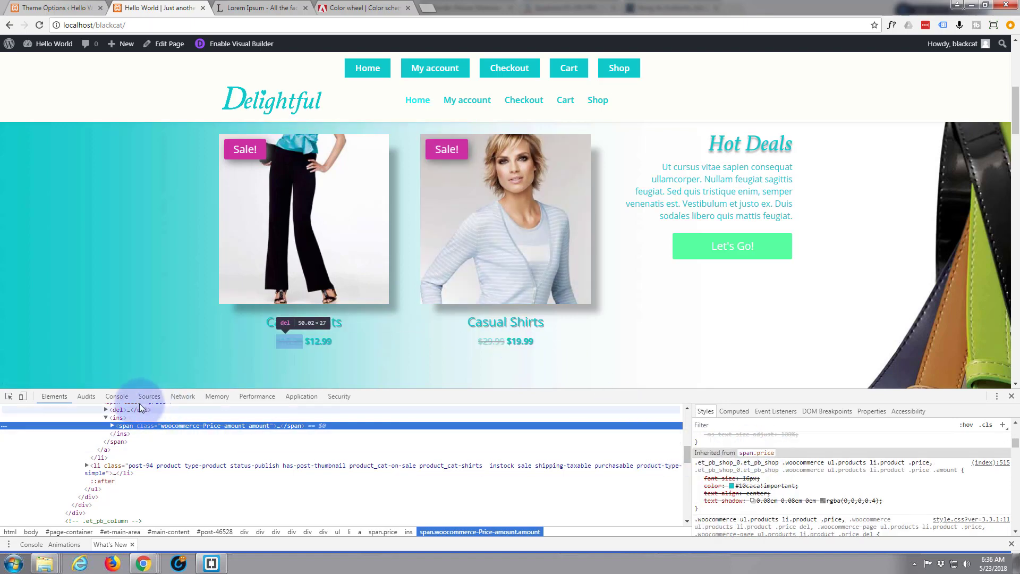
left_click(112, 426)
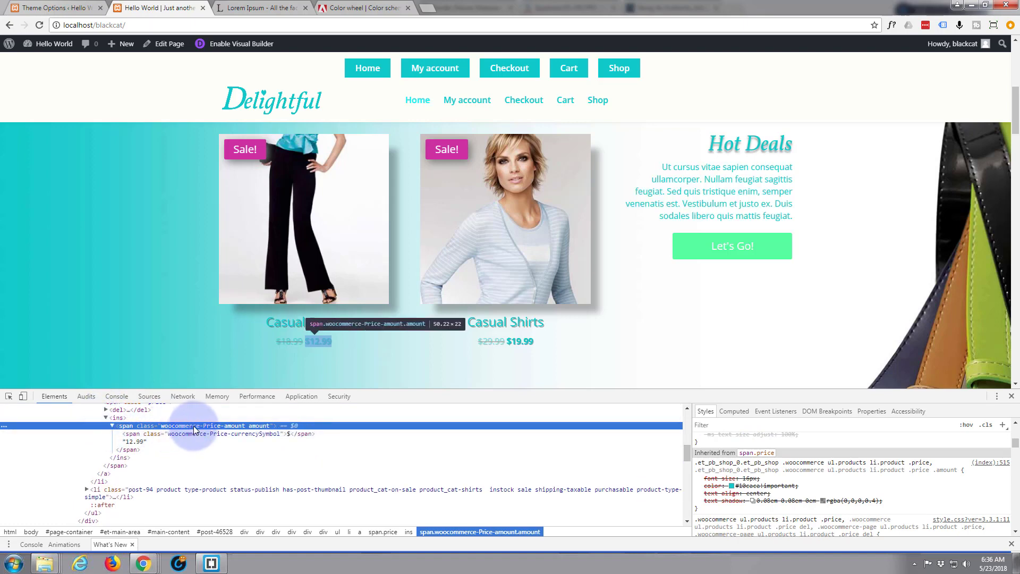
scroll(800, 490, "up", 3)
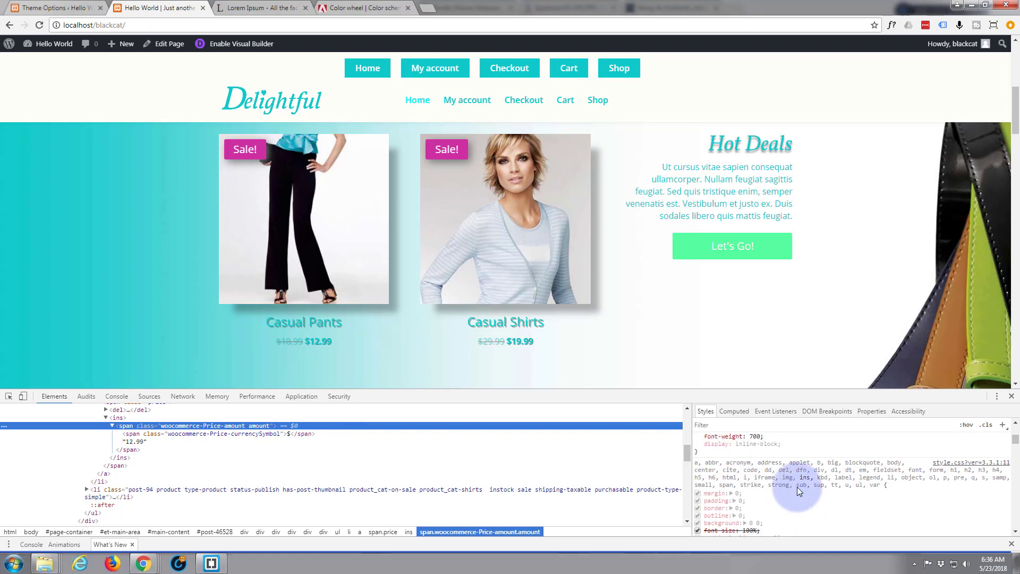
scroll(797, 487, "up", 3)
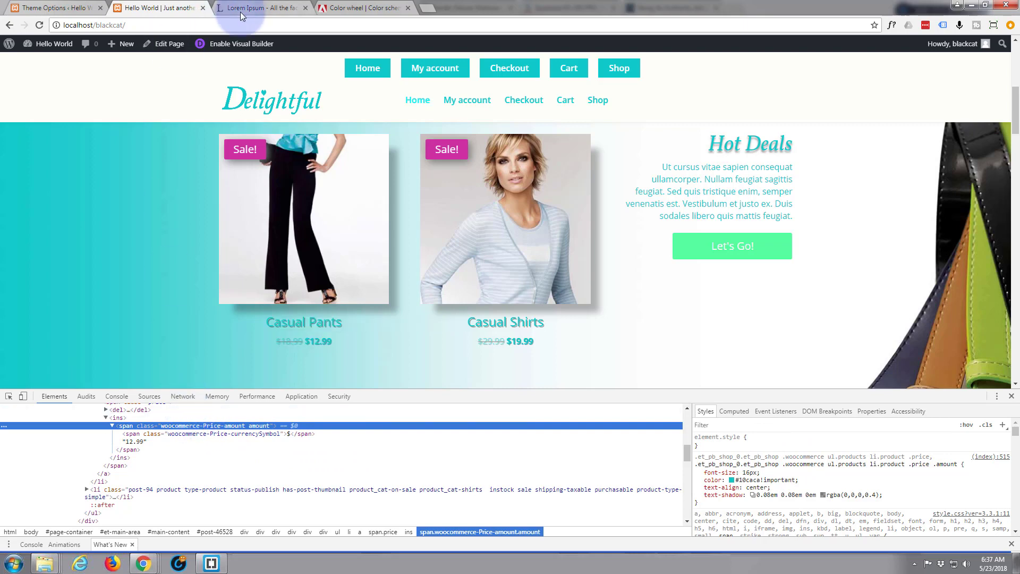
- Switch to the Adobe Color wheel and copy the green swatch's hex code, 54FF9E
left_click(357, 8)
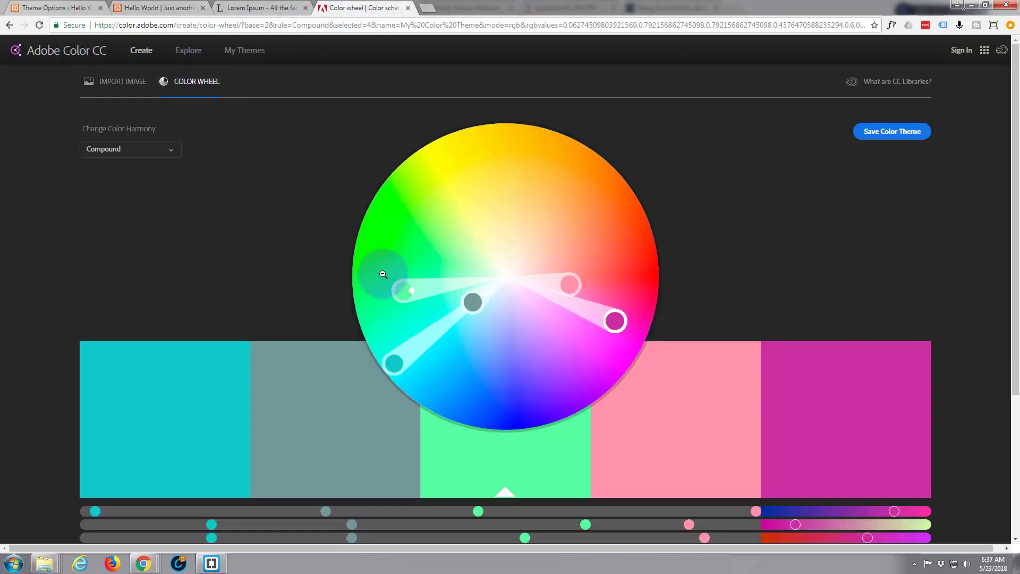
scroll(267, 286, "down", 1)
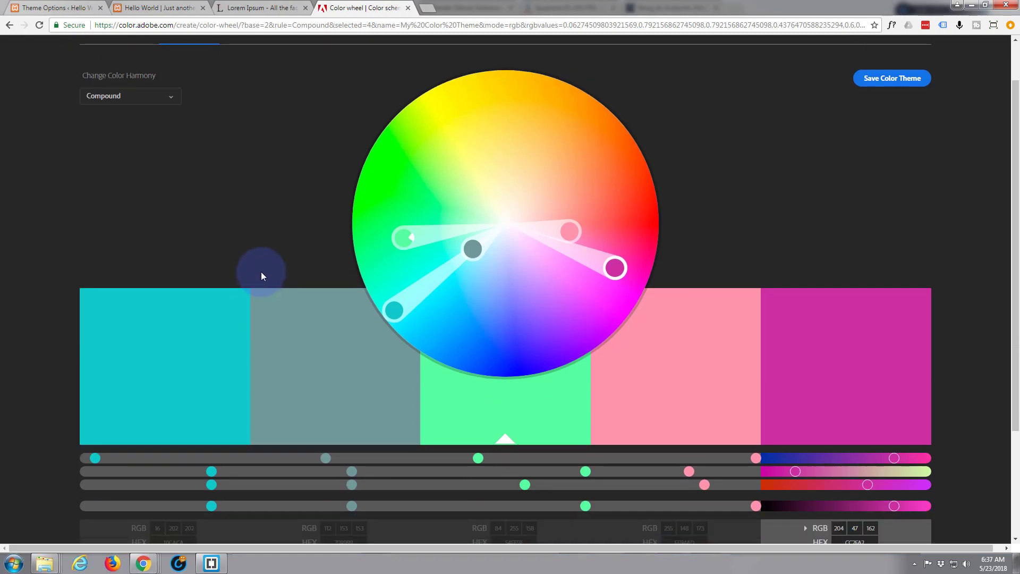
scroll(260, 275, "down", 2)
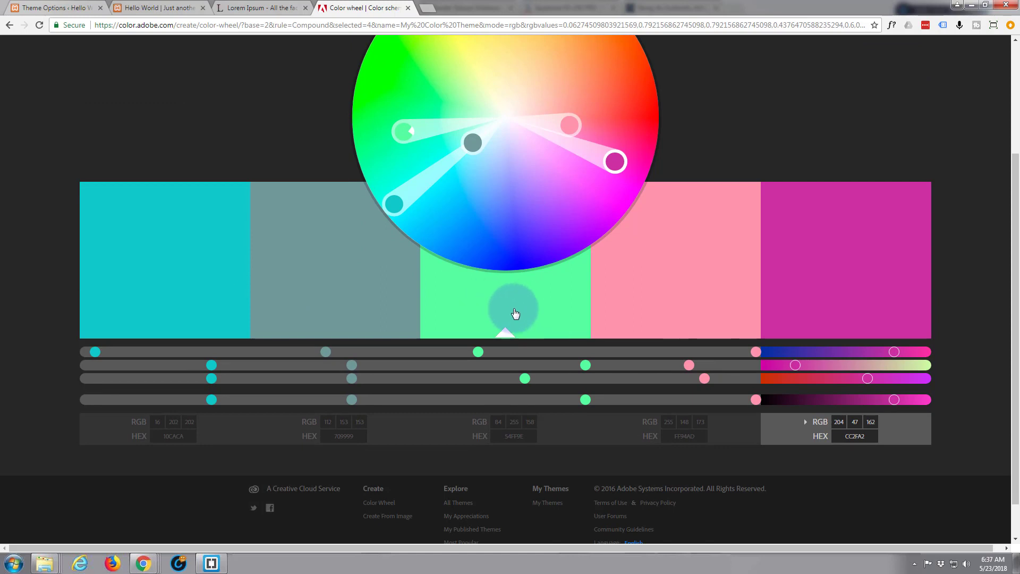
left_click(525, 437)
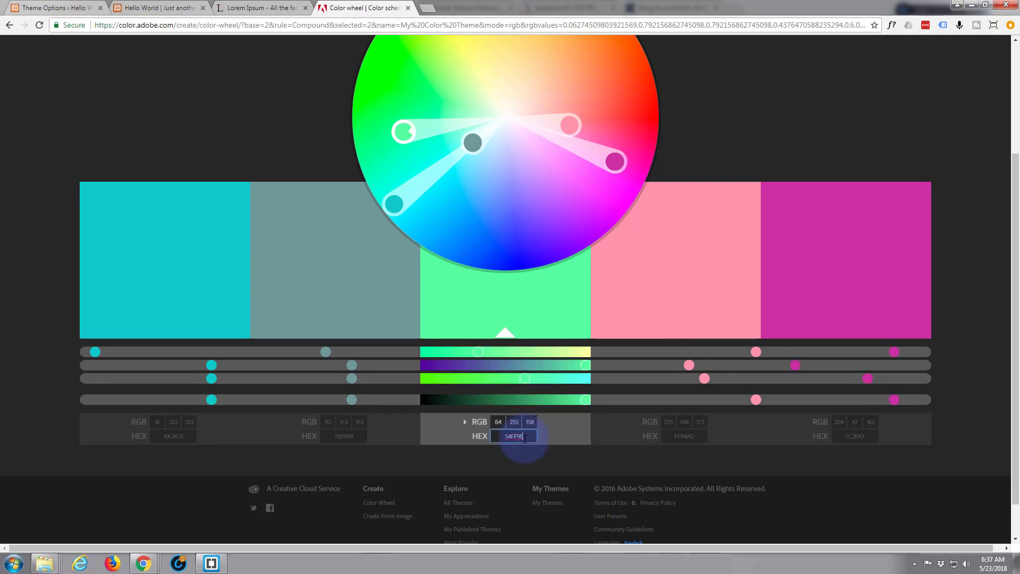
left_click_drag(525, 438, 499, 438)
key("ctrl+c")
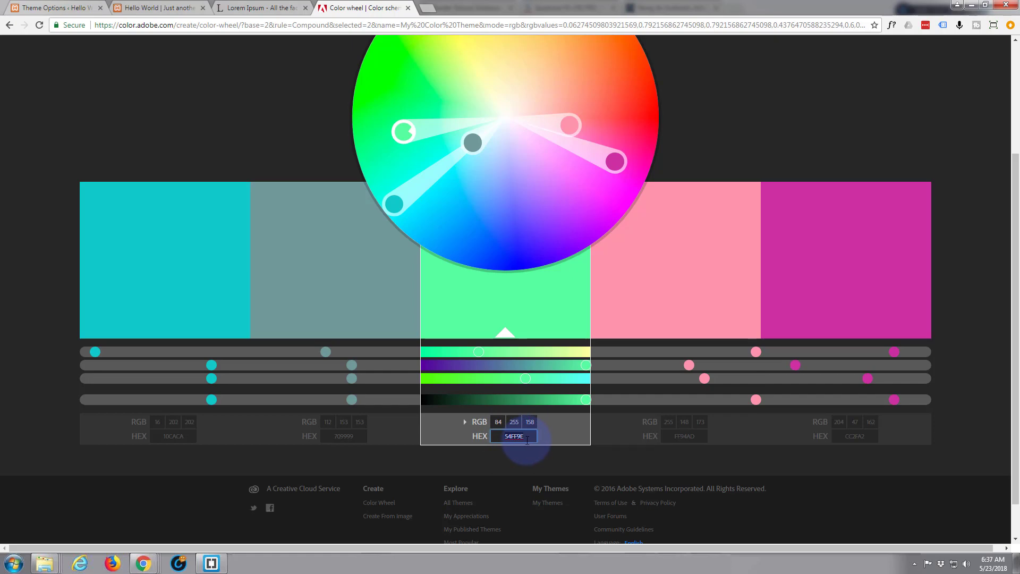
- Return to the shop page and add an inline background of #54FF9E to the inspected Casual Pants sale price
left_click(151, 9)
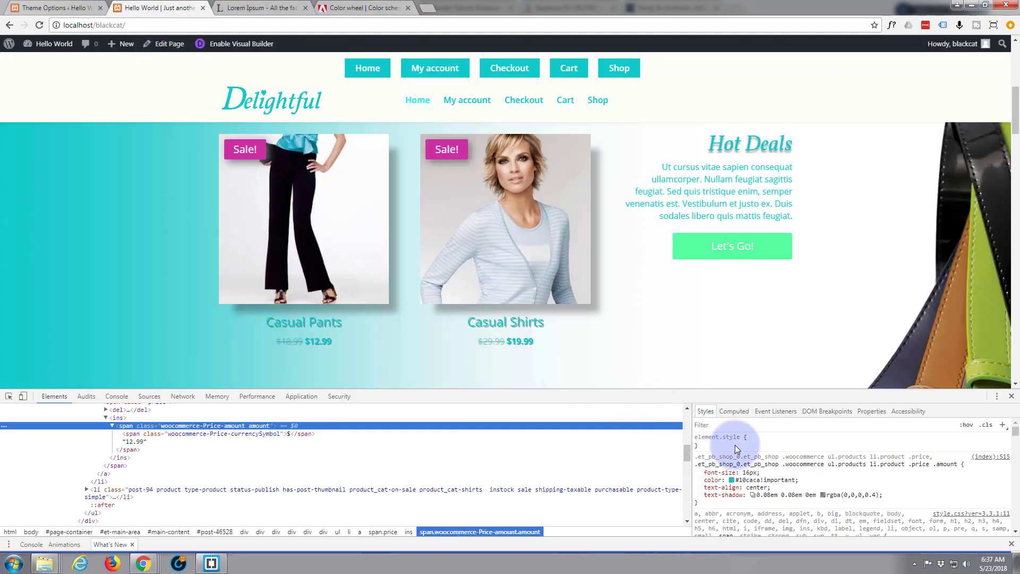
left_click(755, 438)
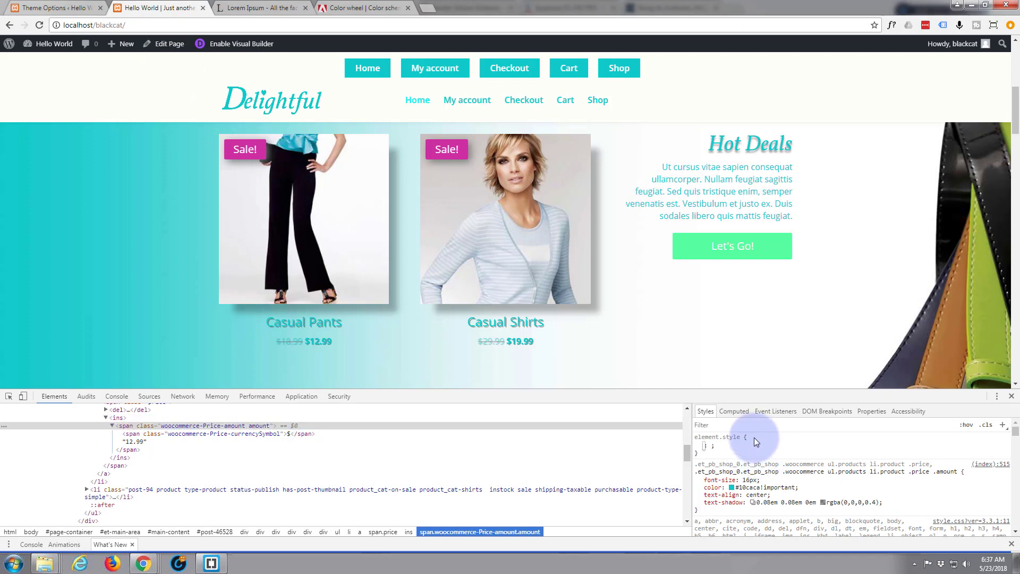
type("back")
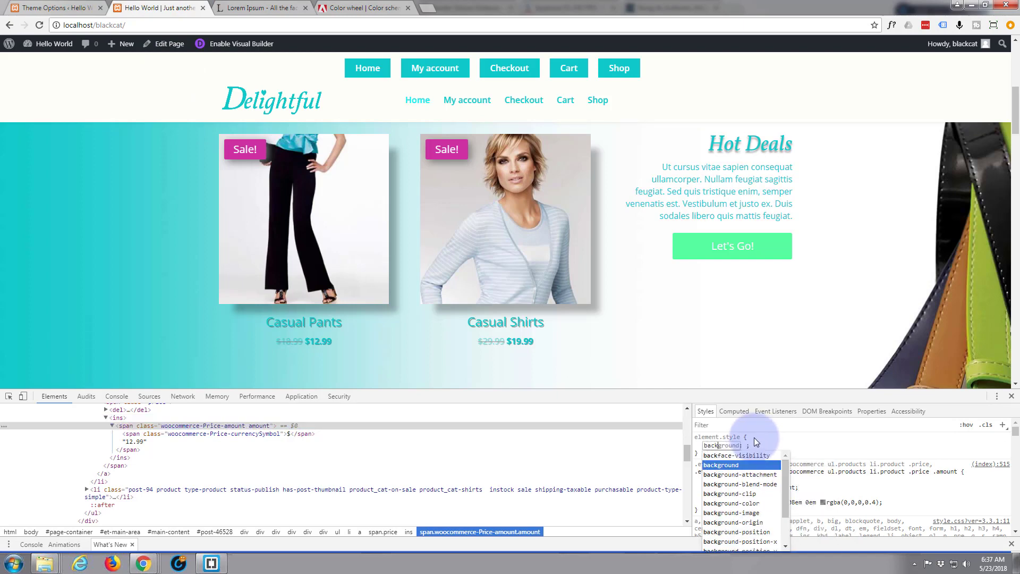
type("ground")
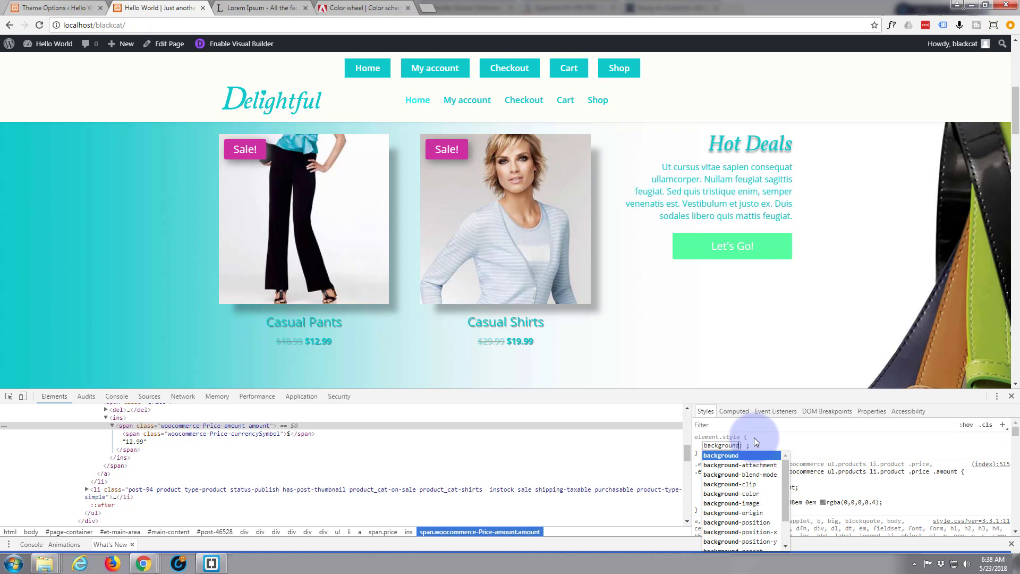
key("Tab")
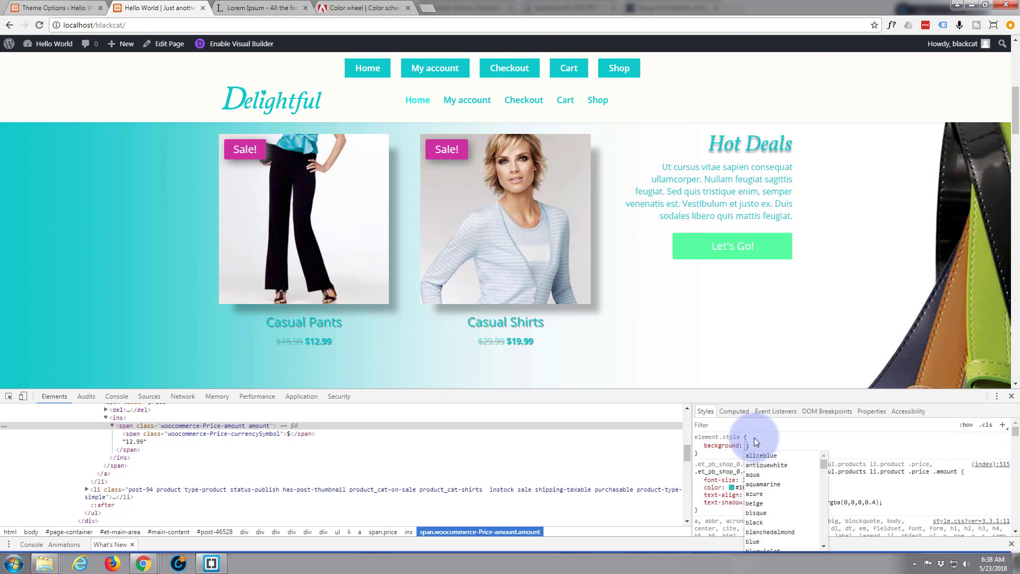
type("#")
key("ctrl+v")
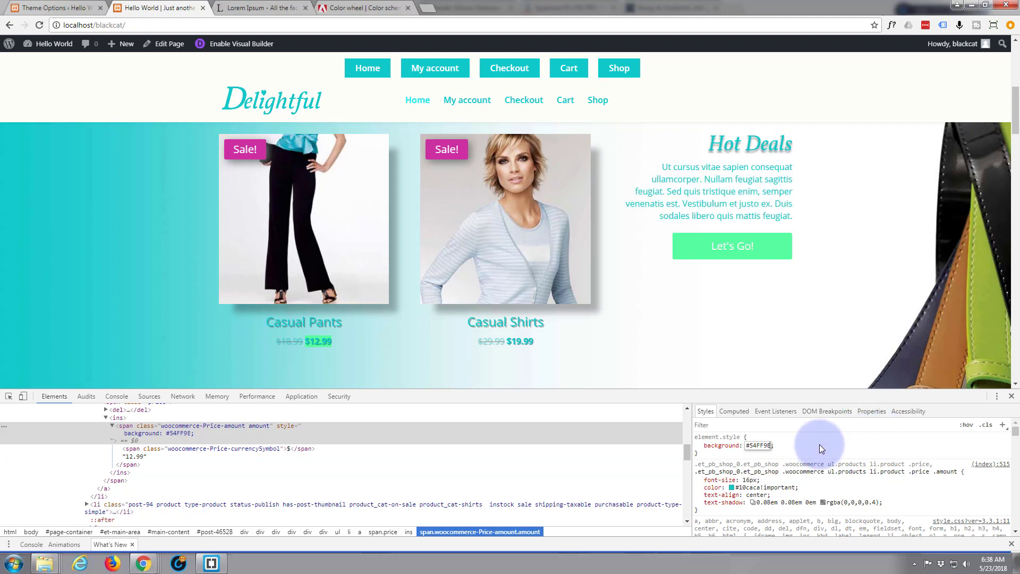
left_click(776, 445)
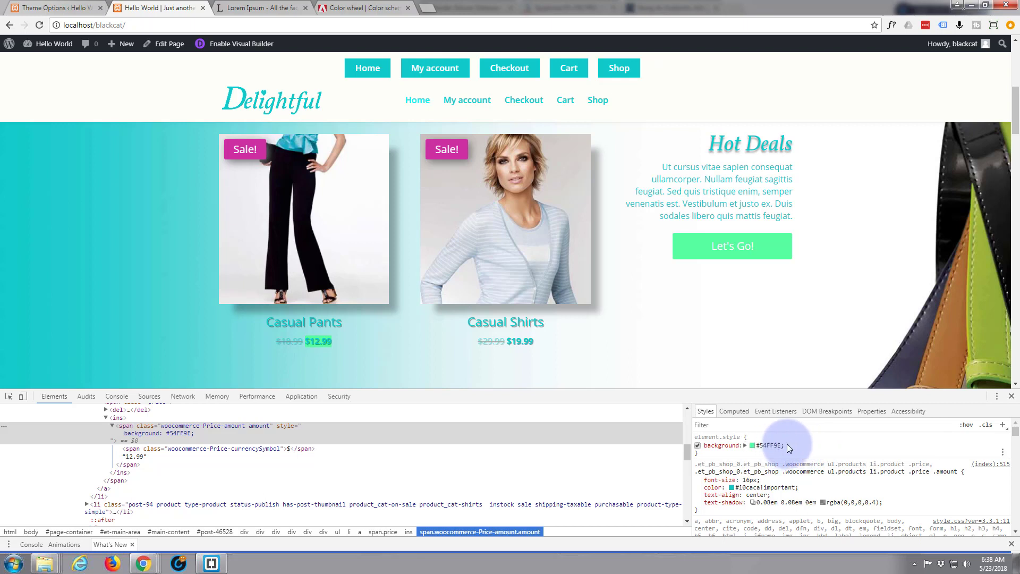
- Add padding of 20px 10px to the sale price's element style
left_click(786, 444)
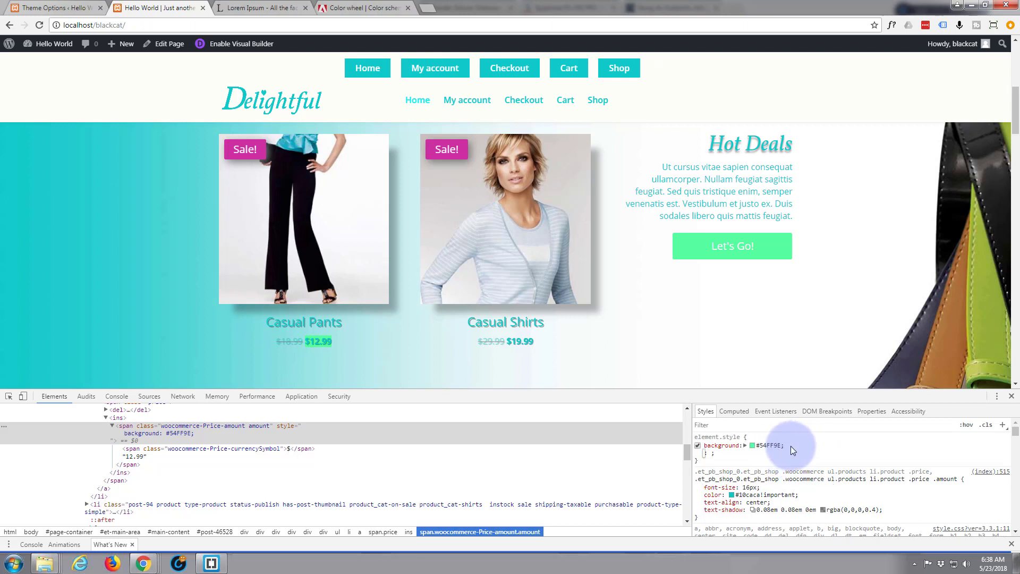
type("padding")
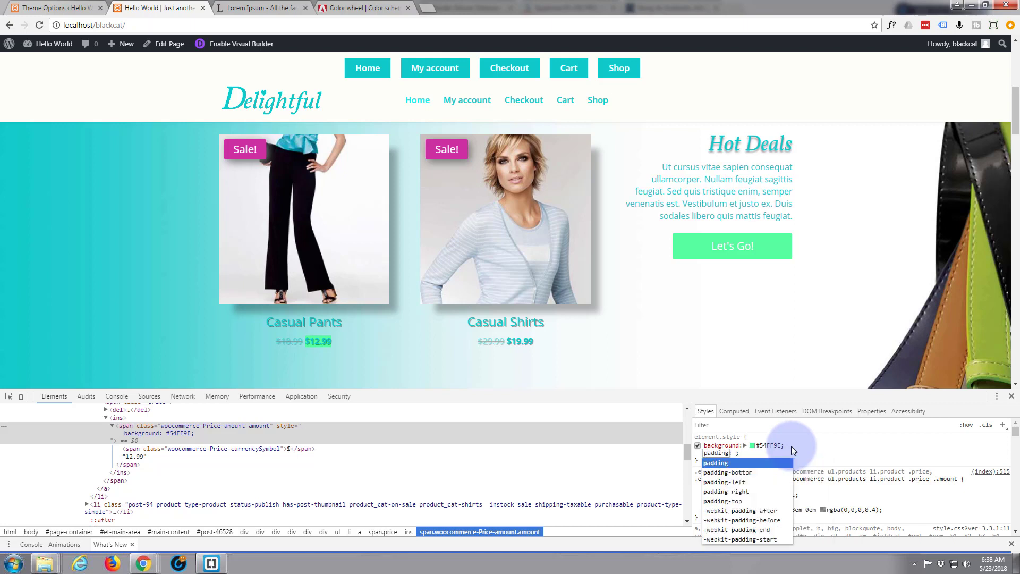
key("Tab")
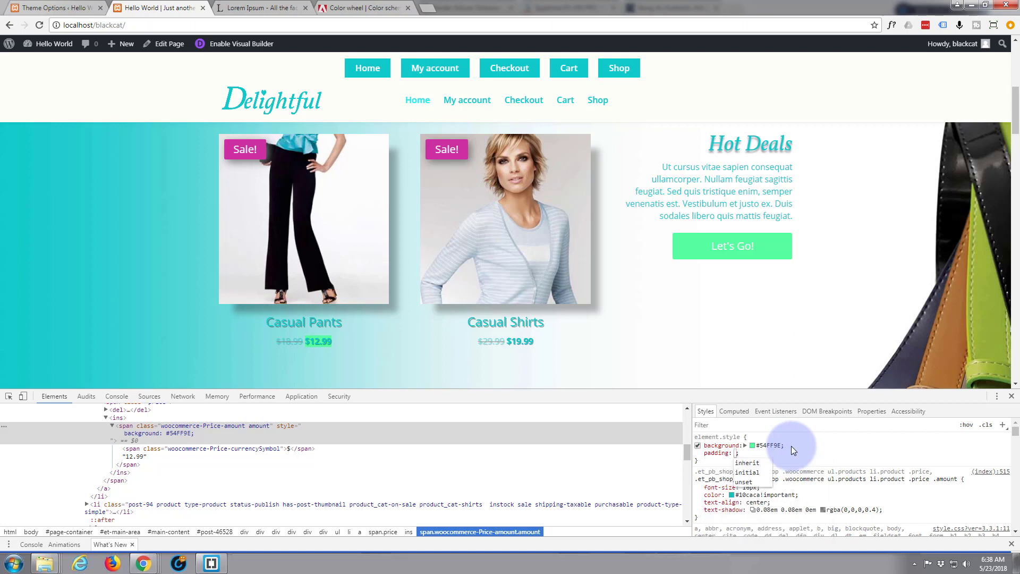
type("20")
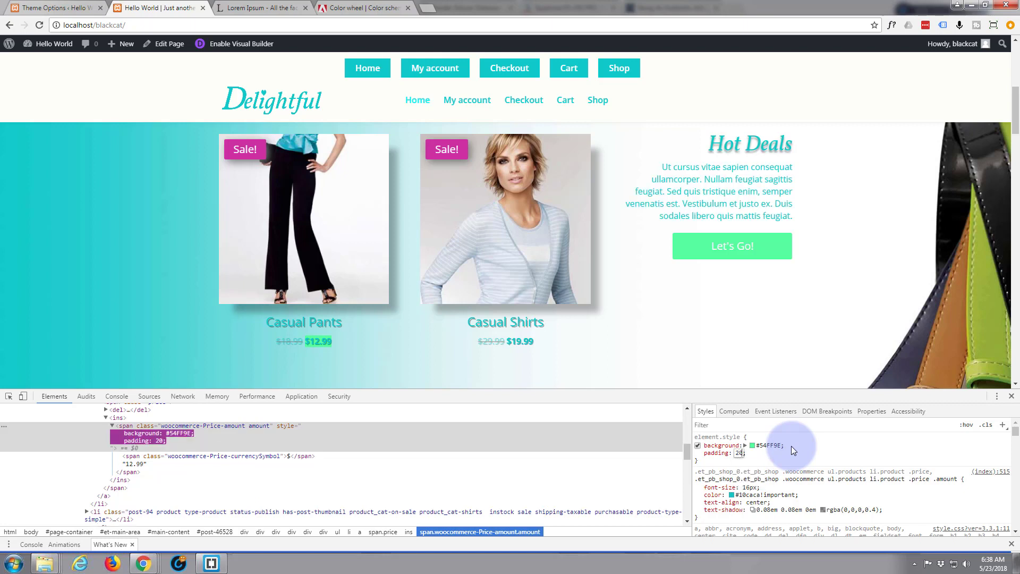
type("px 1")
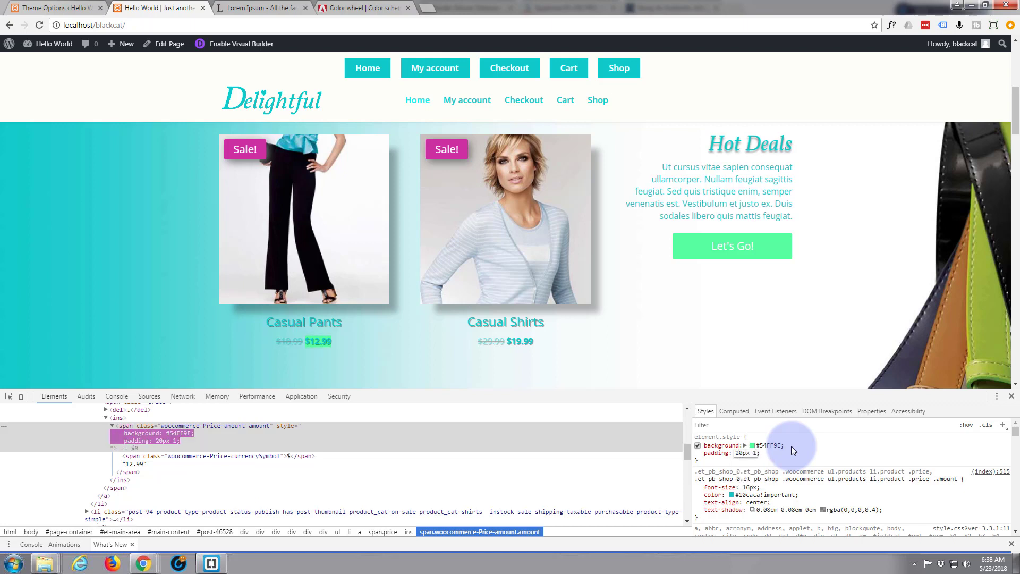
type("0px")
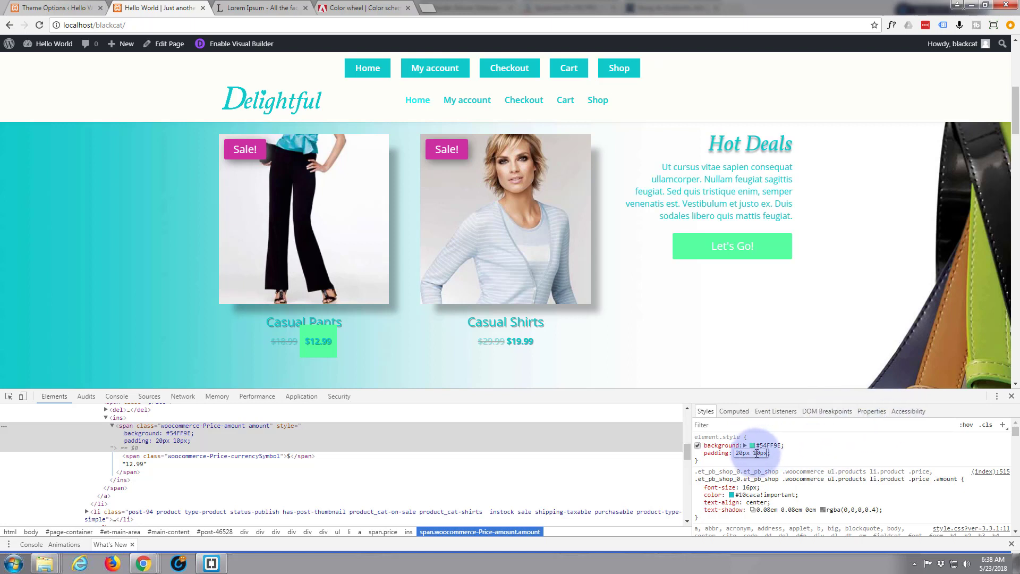
- Reduce the horizontal padding of the sale price to 6px
left_click_drag(753, 453, 758, 453)
key("Down")
key("Down")
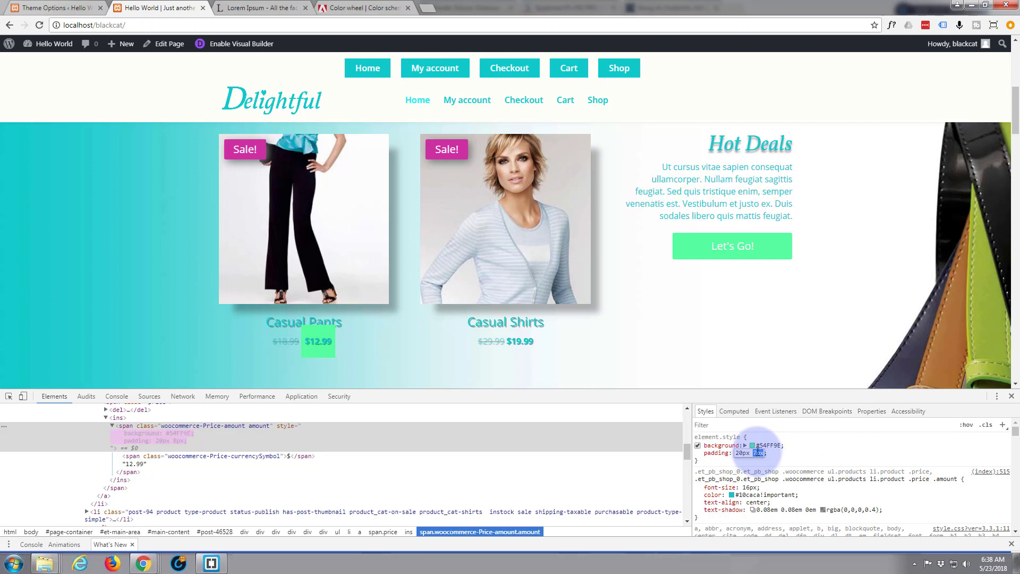
key("Down")
key("Down")
key("Down")
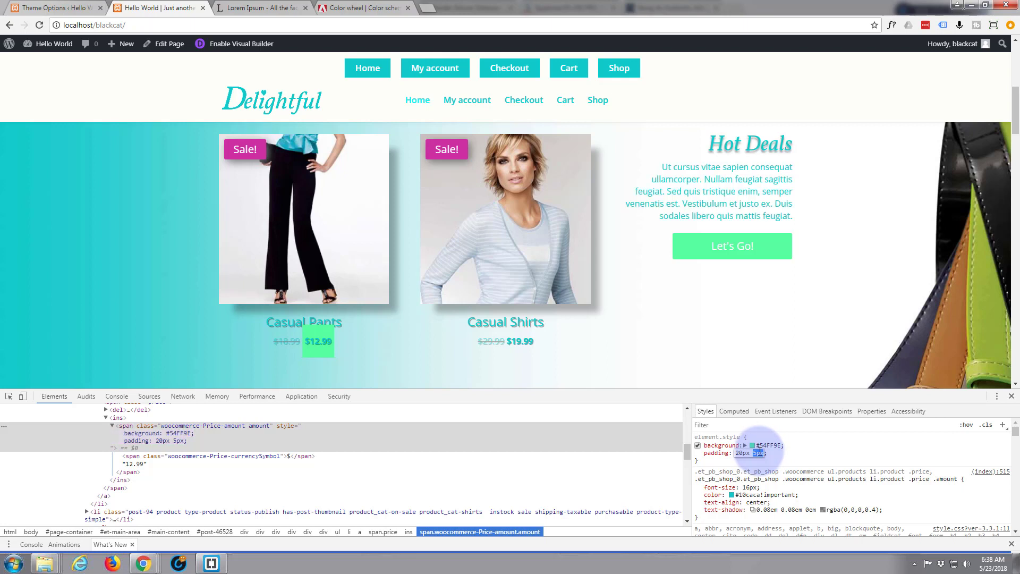
key("Up")
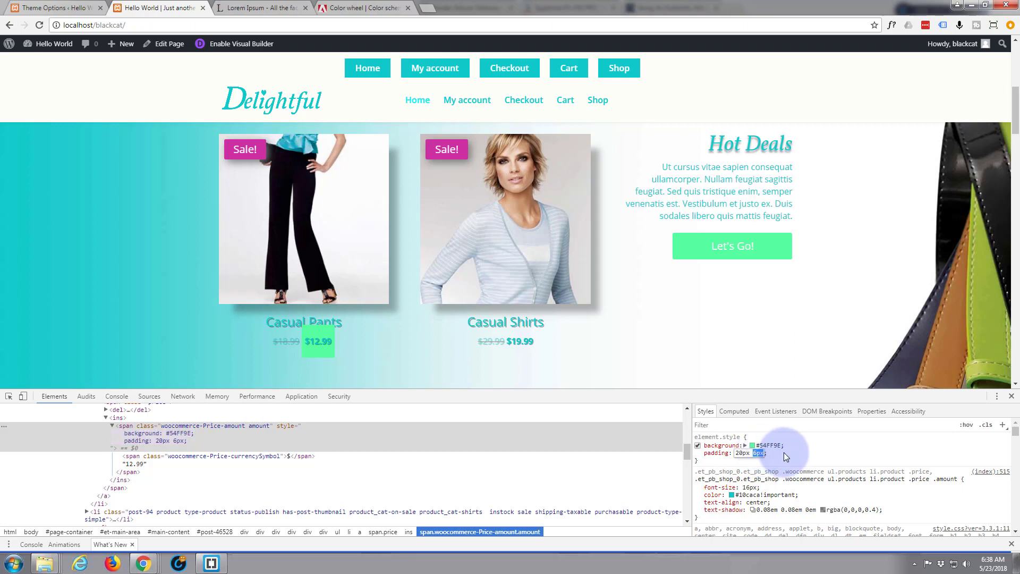
left_click(776, 455)
- Add a border-radius of 50% to the sale price's element style
left_click(772, 453)
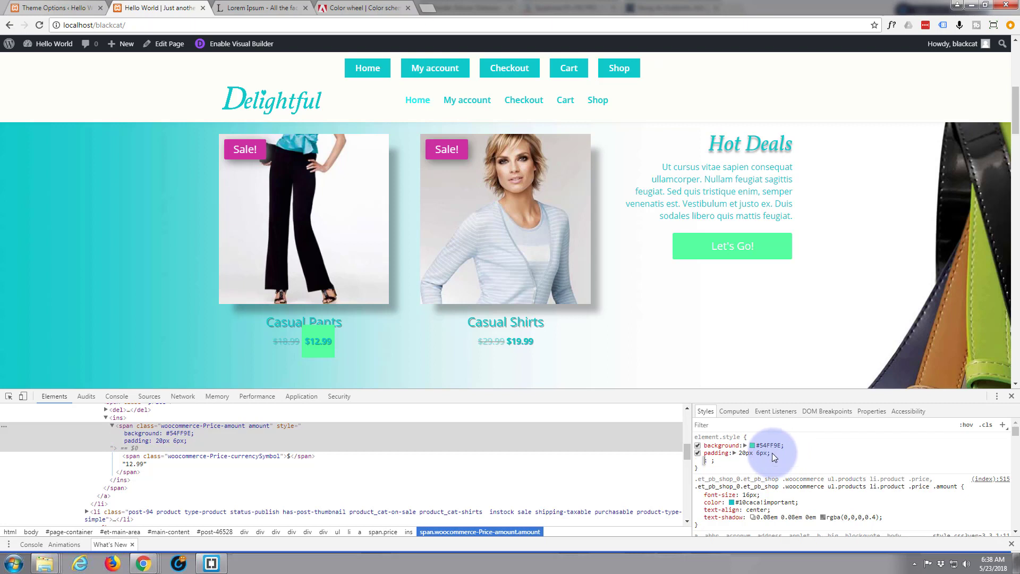
type("bor")
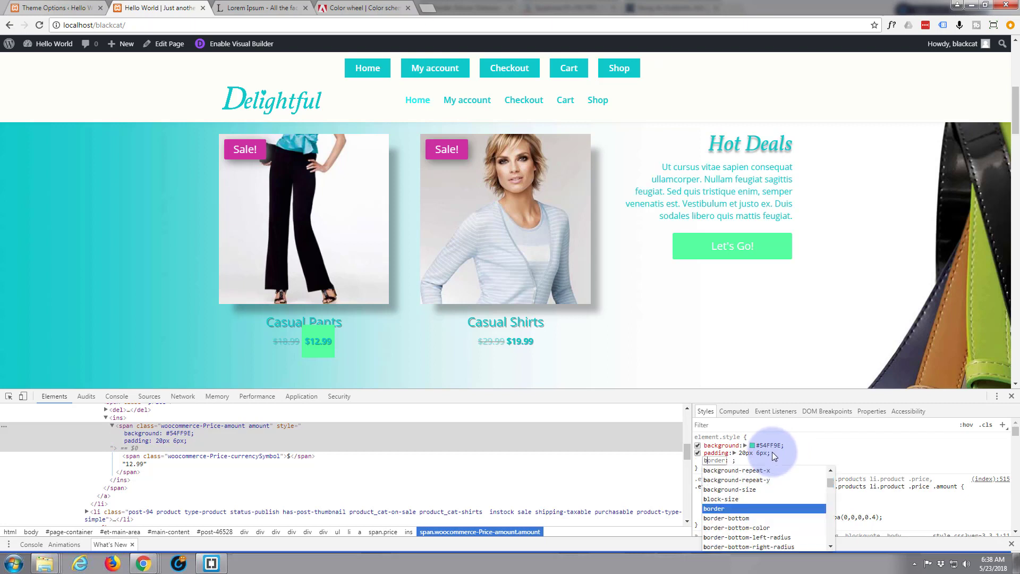
type("der-radius")
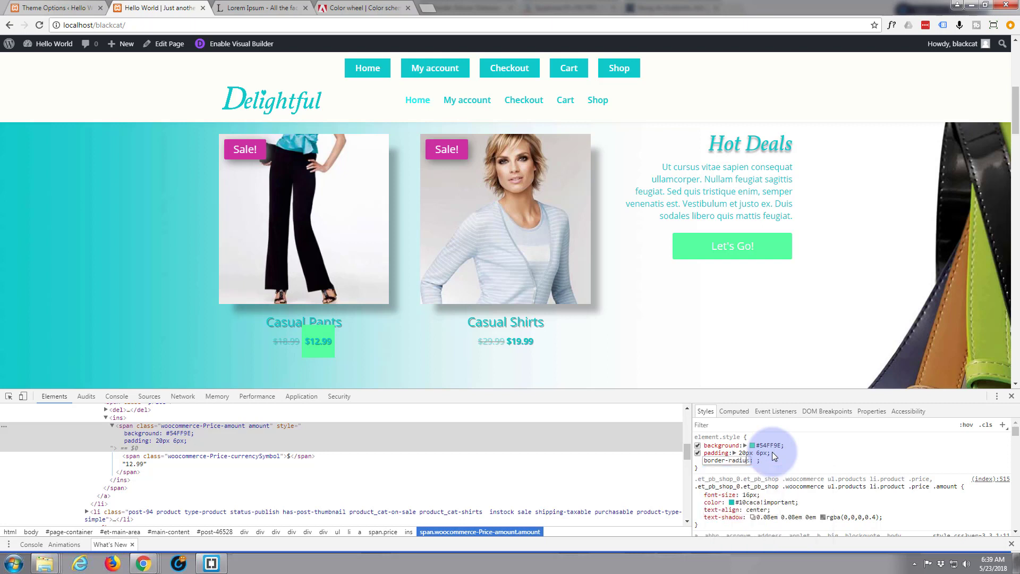
key("Tab")
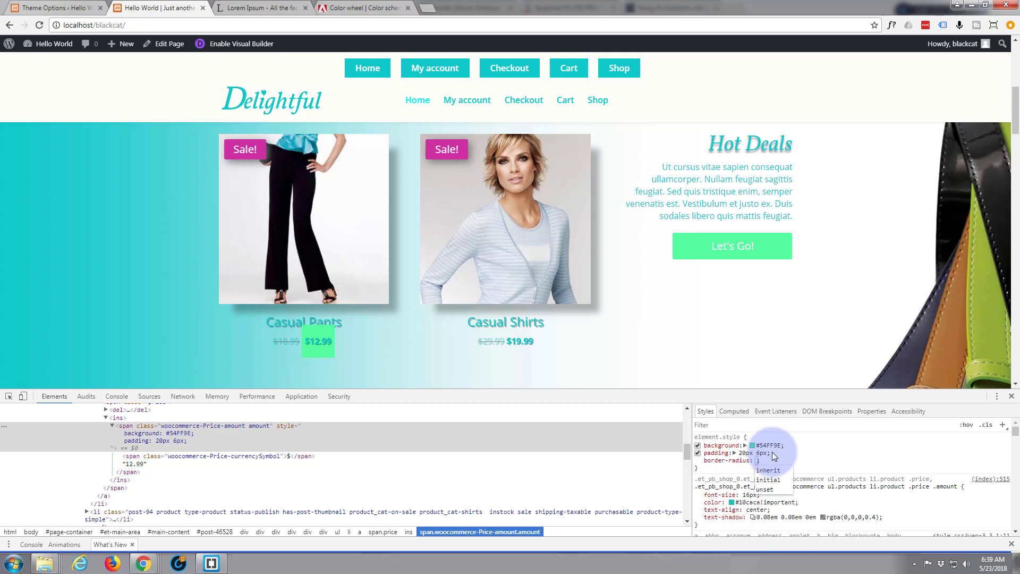
type("50%")
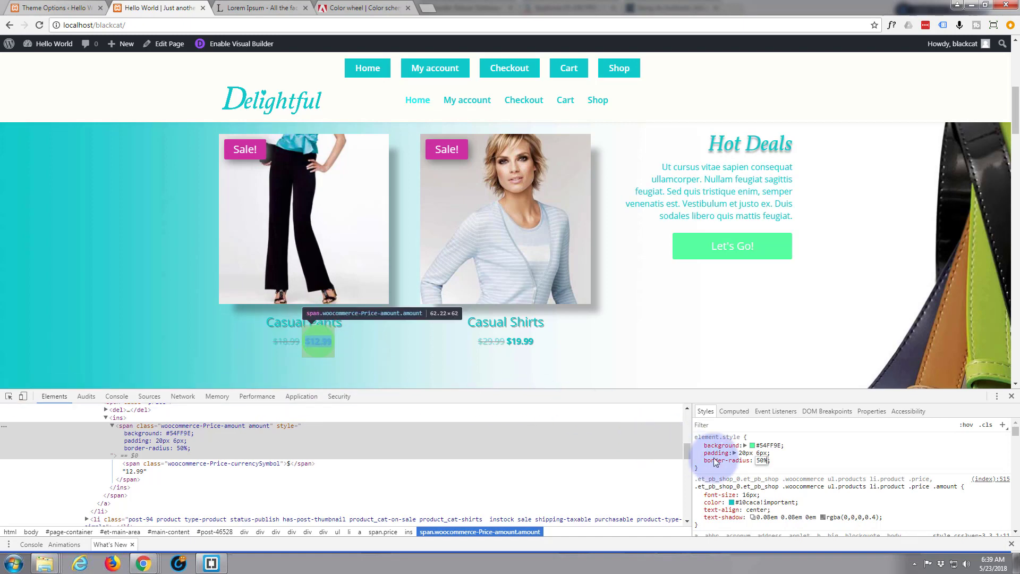
- Add a line-height of 70px to the Casual Pants sale price's element style
key("Return")
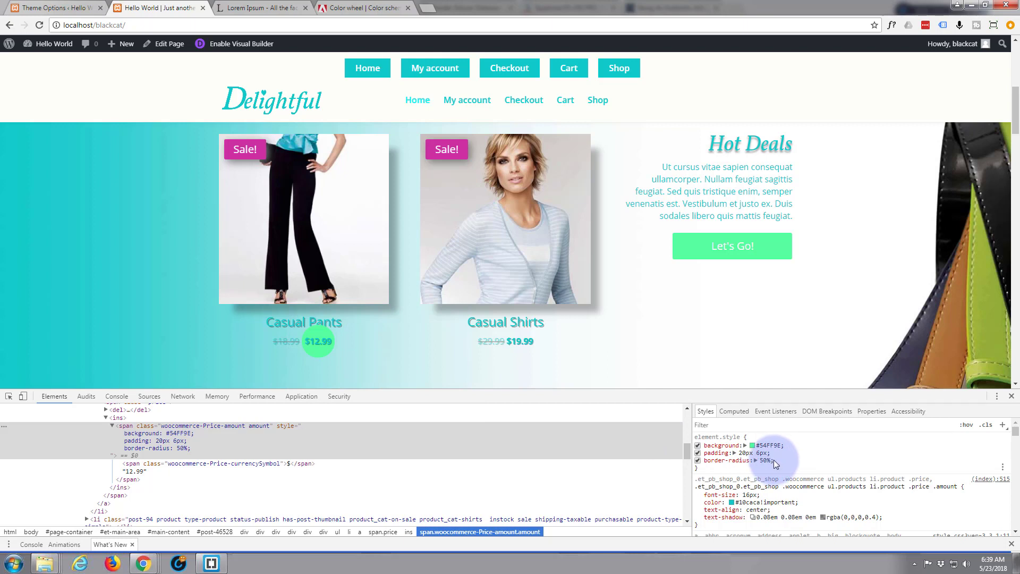
left_click(785, 460)
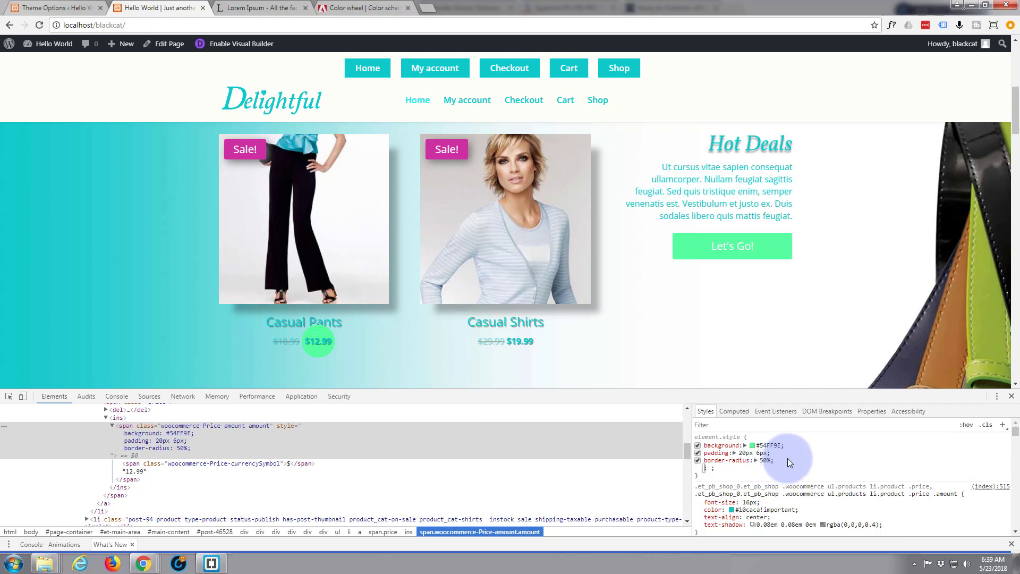
type("line-")
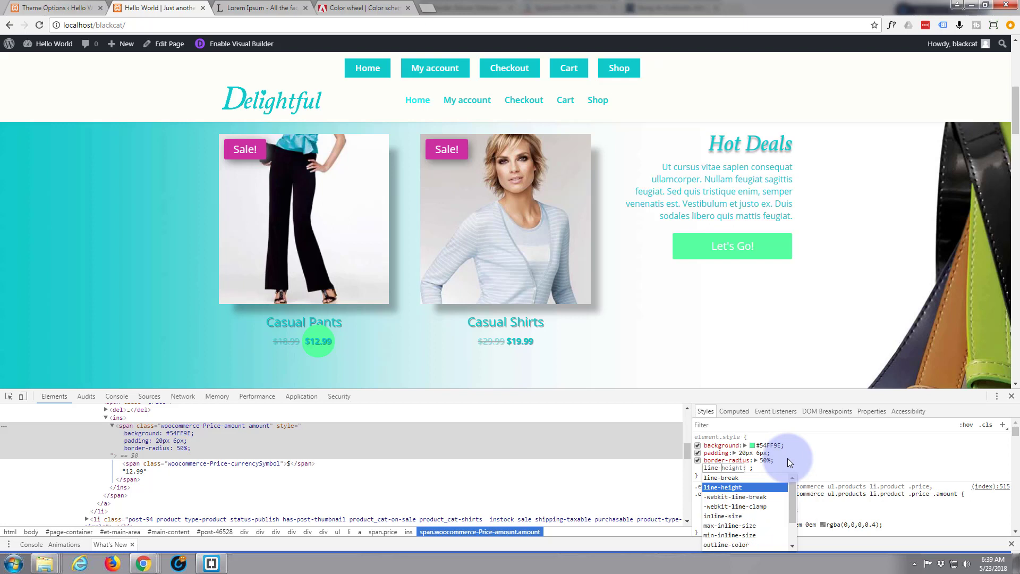
type("height")
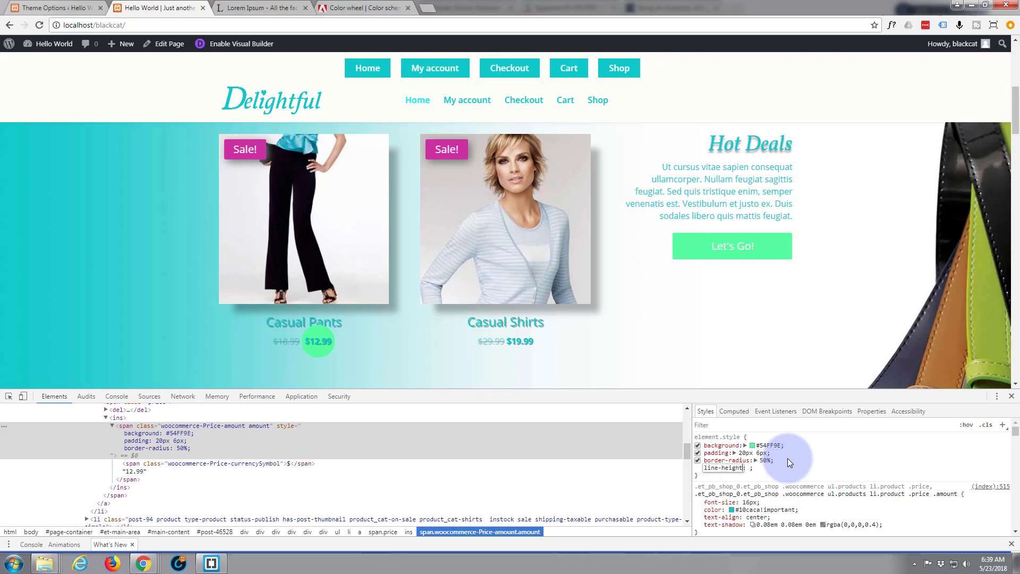
key("Tab")
type("70px")
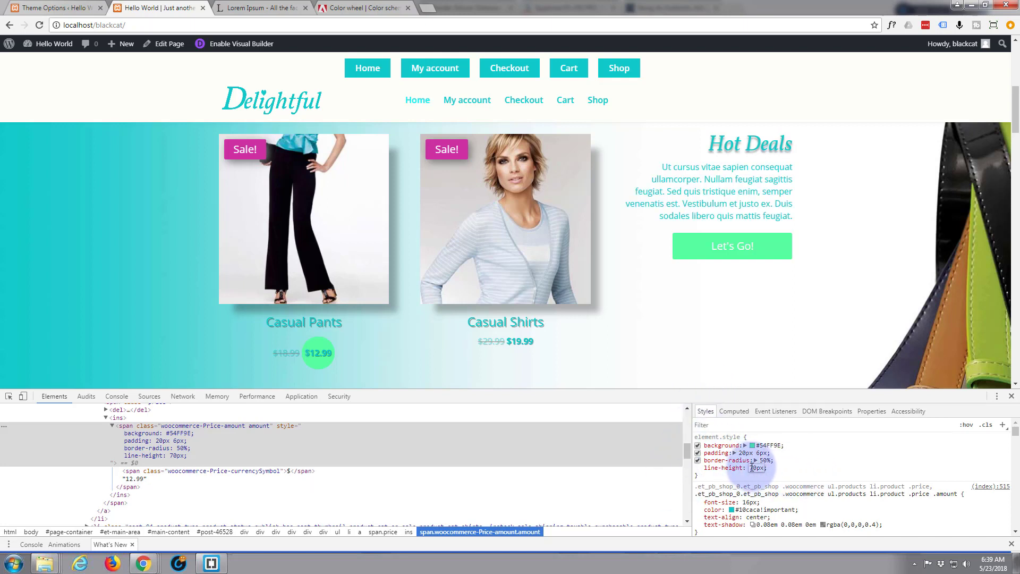
- Reduce the line-height of the Casual Pants sale price to 65px
left_click_drag(750, 468, 757, 468)
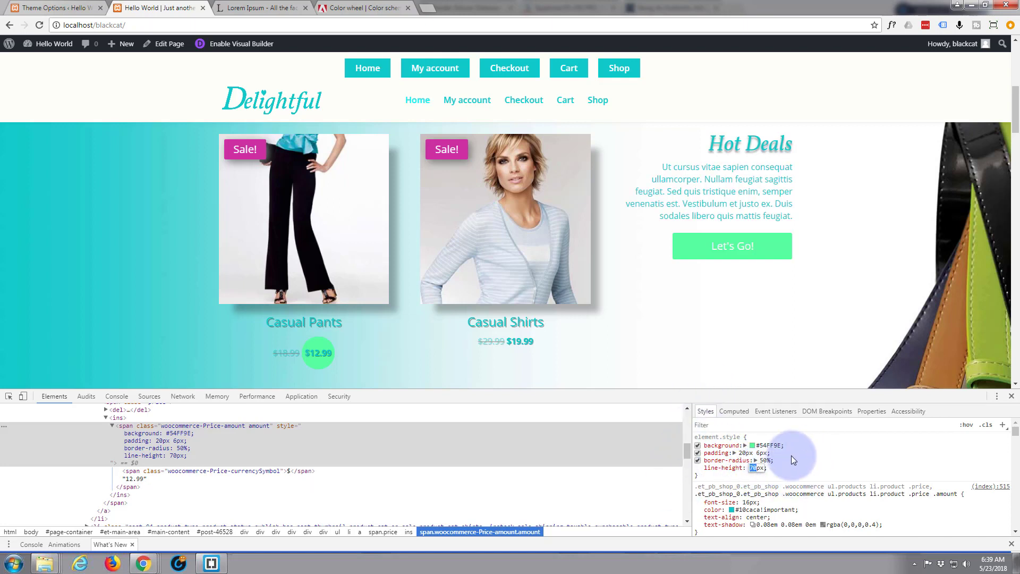
scroll(791, 457, "down", 1)
scroll(793, 455, "up", 1)
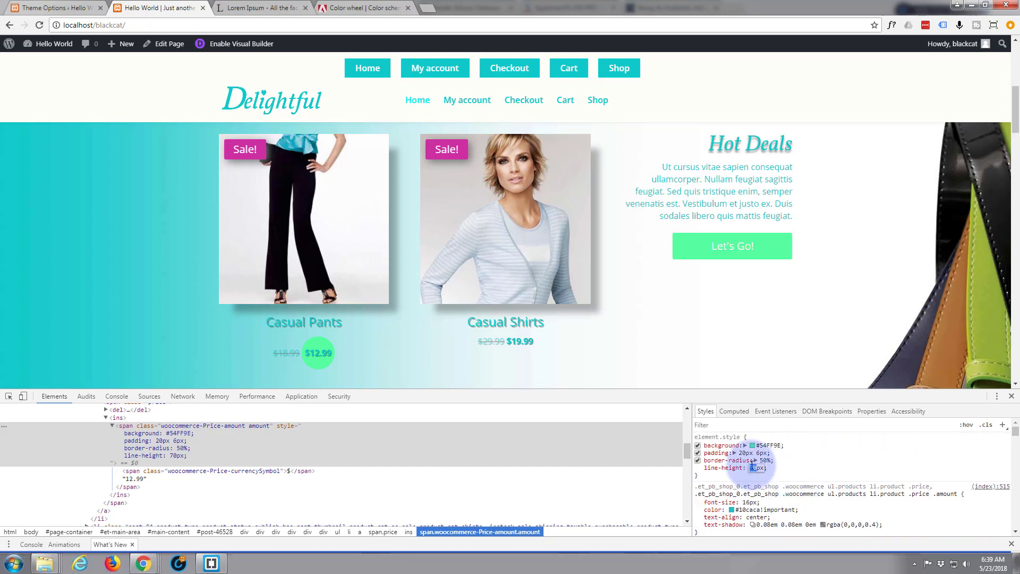
key("Down")
key("Down")
key("Down")
key("Down")
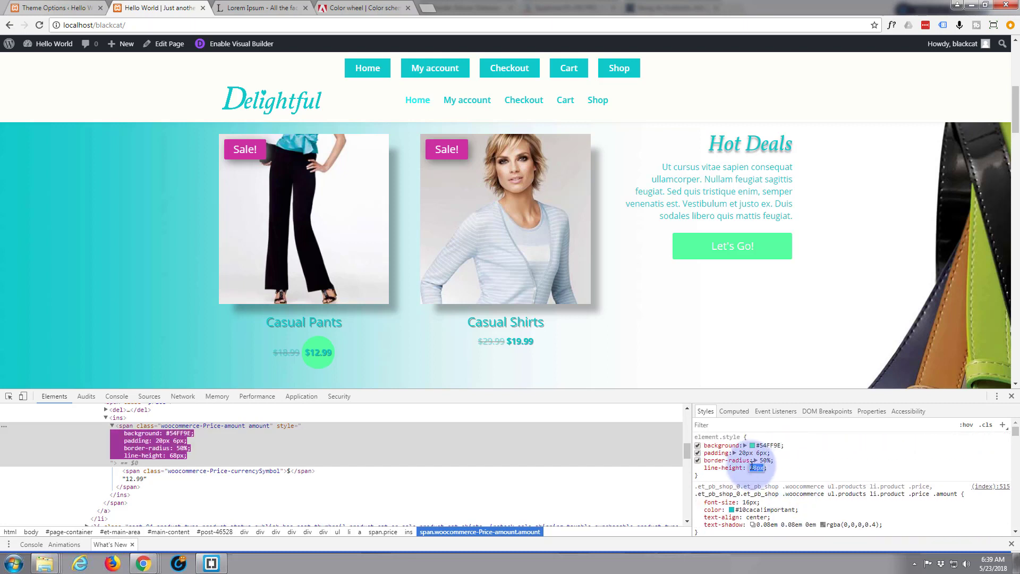
key("Down")
key("Down")
key("Down")
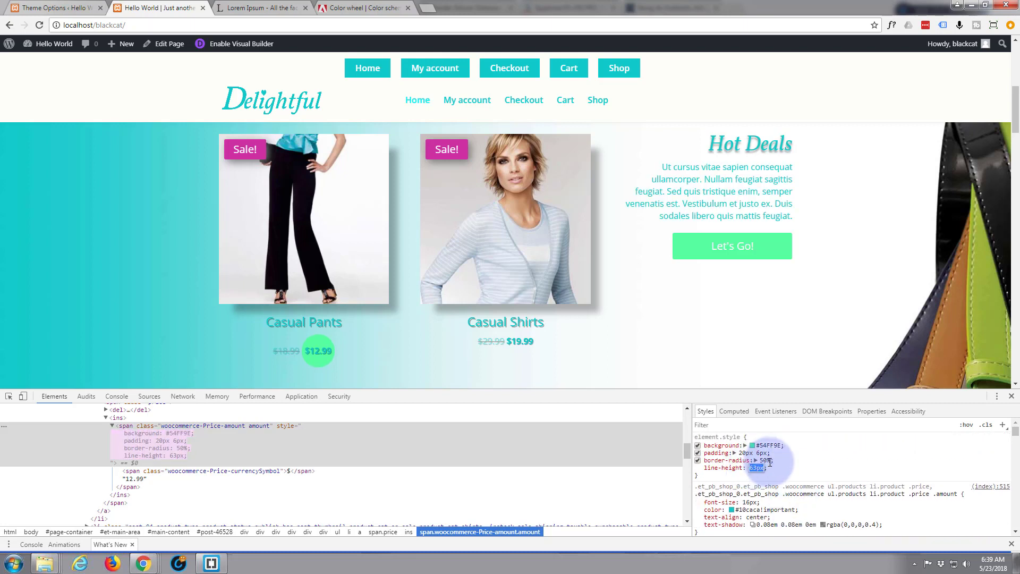
key("Up")
key("Up")
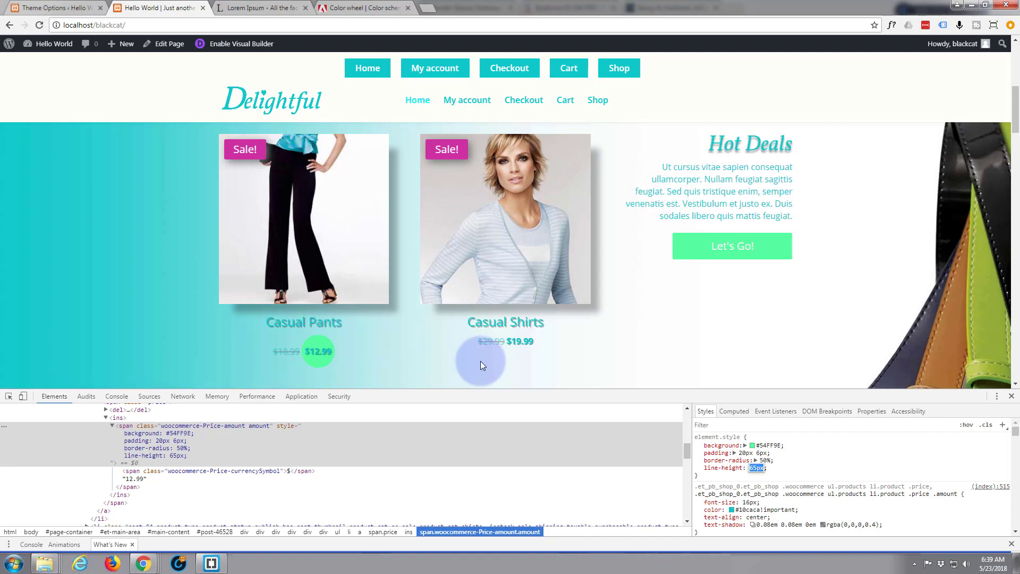
- Add a text color of #fff!important to the sale price's element style
left_click(767, 469)
left_click(767, 469)
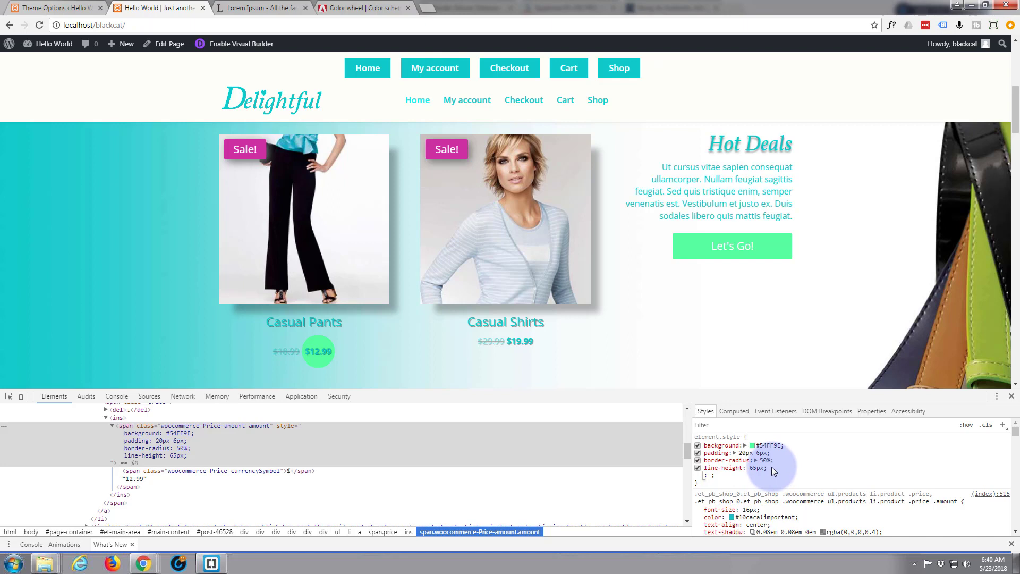
type("color")
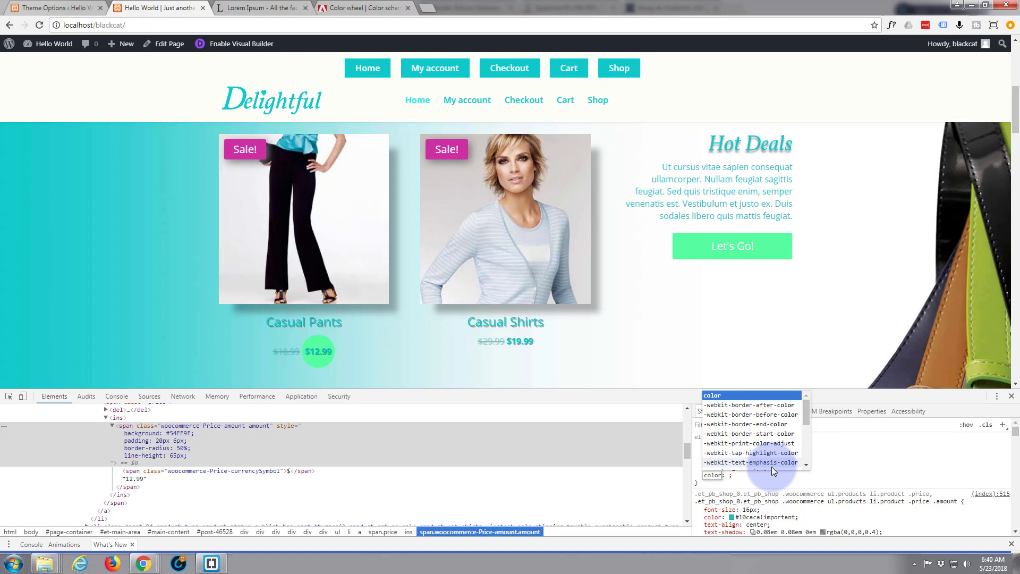
key("Tab")
type("#fff")
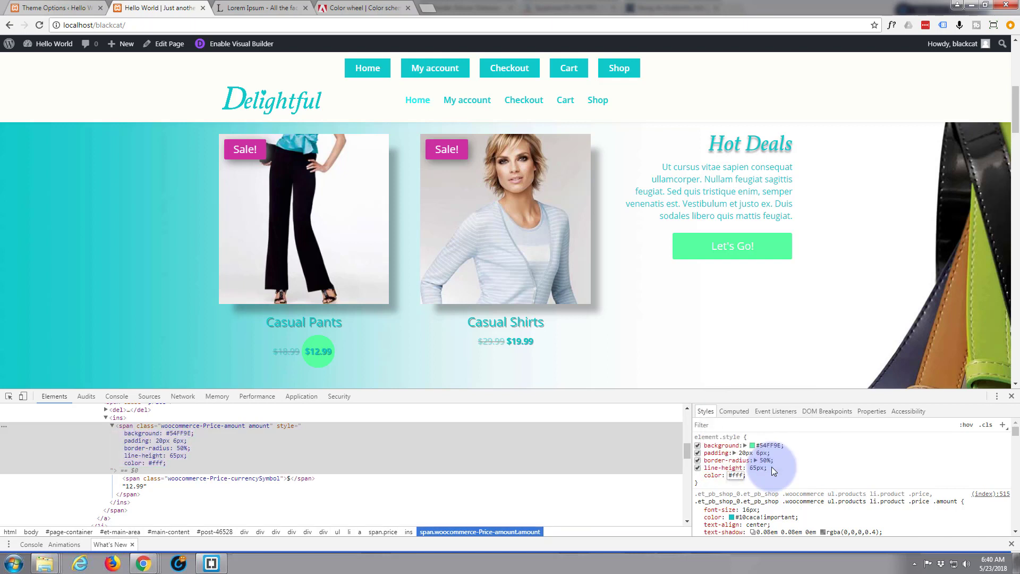
type("!")
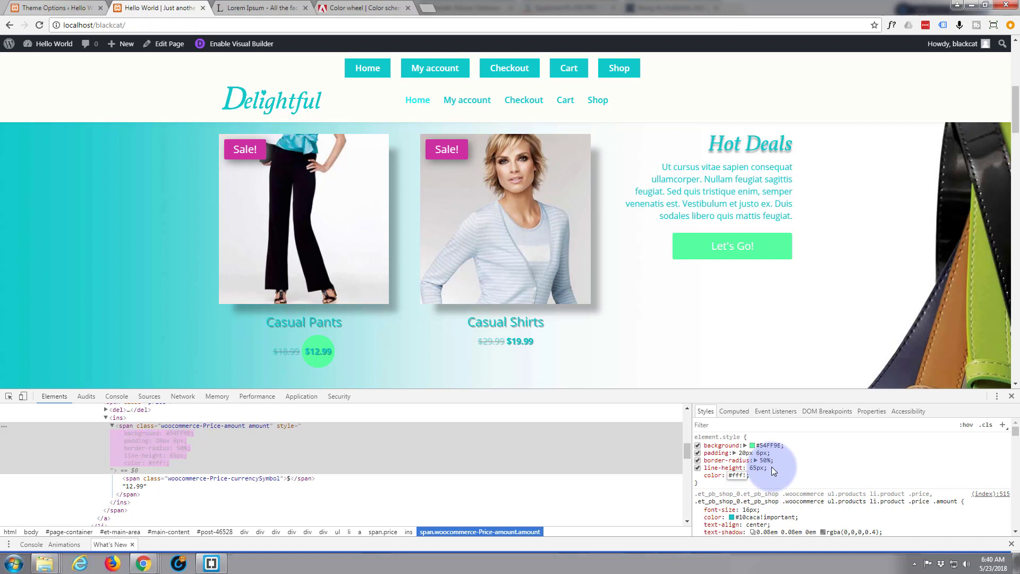
type("important")
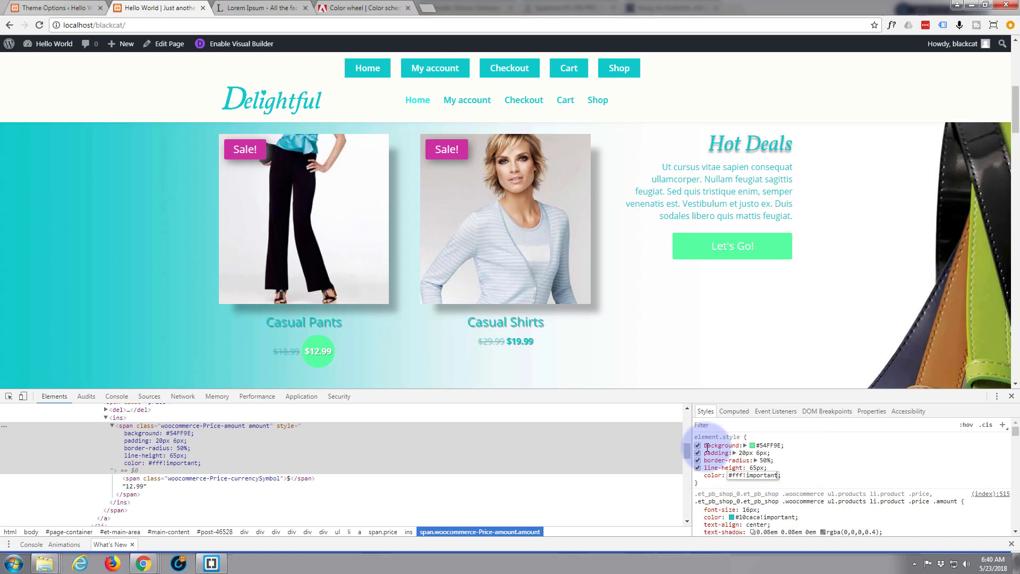
- Copy the class value woocommerce-Price-amount amount from the inspected sale price span
left_click(180, 430)
double_click(179, 426)
key("ctrl+c")
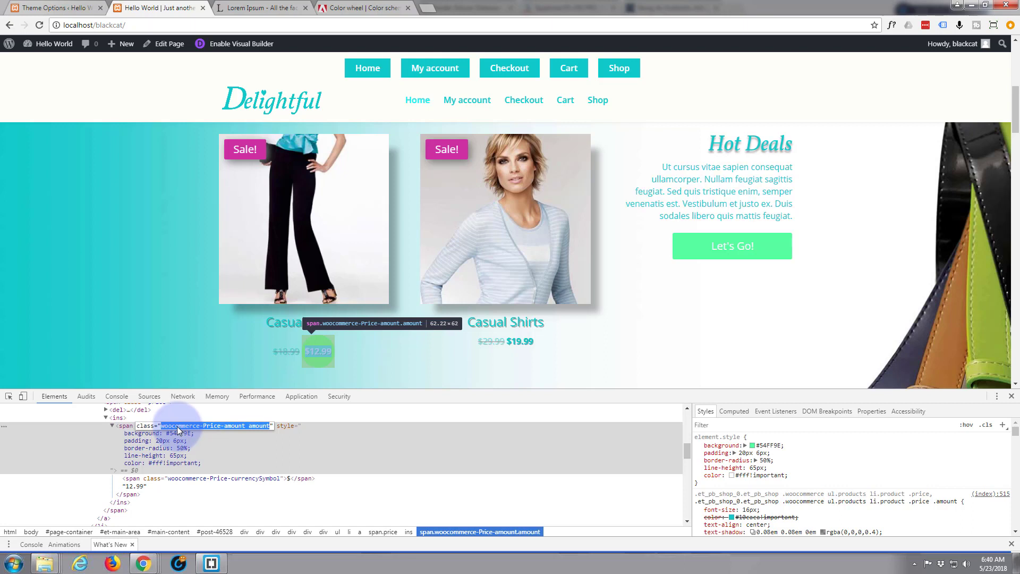
- Return to the Divi Theme Options and add a /* Prices */ comment below the On Sale rule in the Custom CSS
left_click(56, 9)
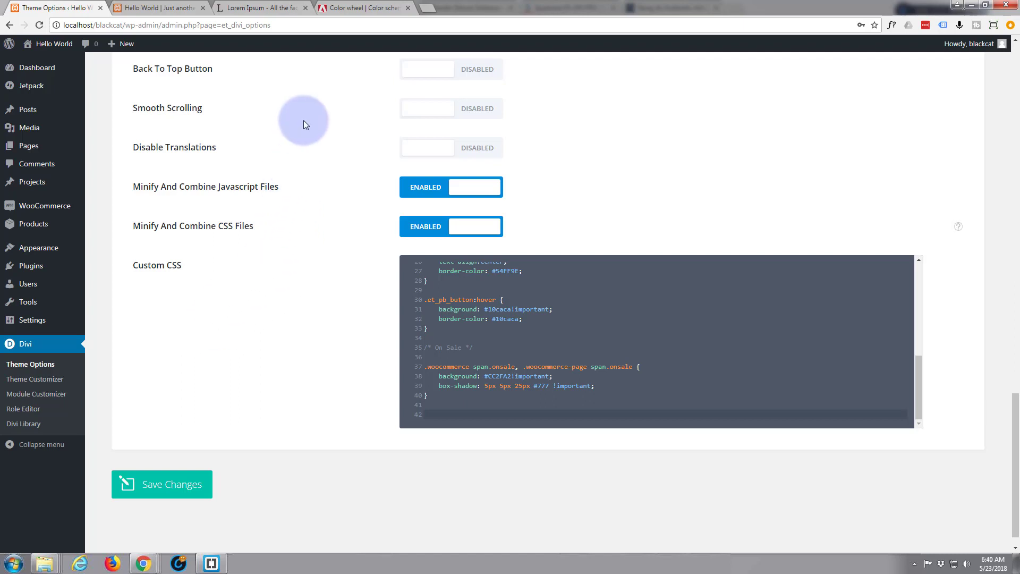
left_click(445, 398)
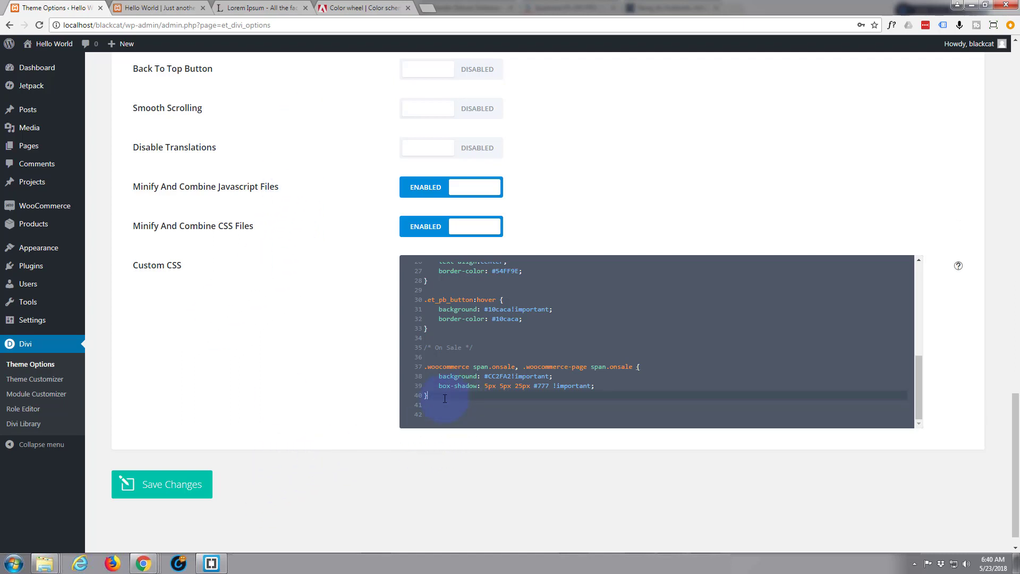
key("Return")
key("Return")
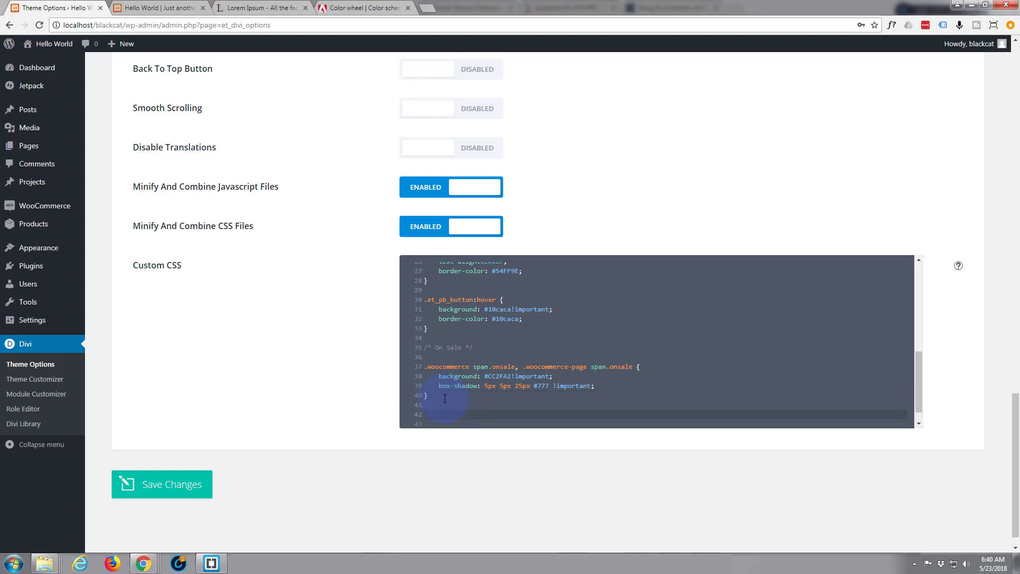
type("/**")
type("  Price")
type("s */")
left_click(478, 412)
key("Return")
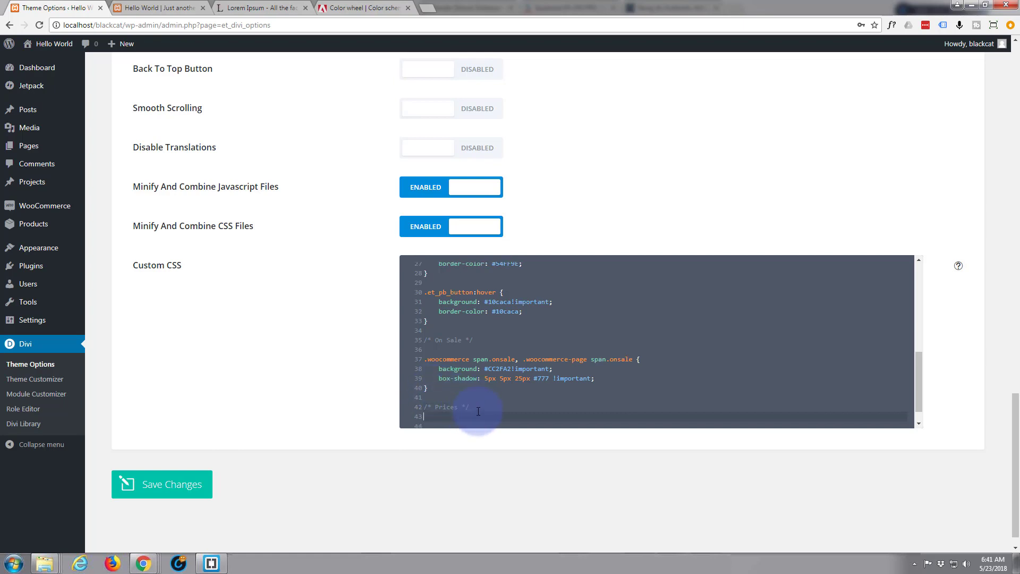
- Add the copied class as the selector .woocommerce-Price-amount under the Prices comment, removing the trailing amount class
type(".")
key("ctrl+v")
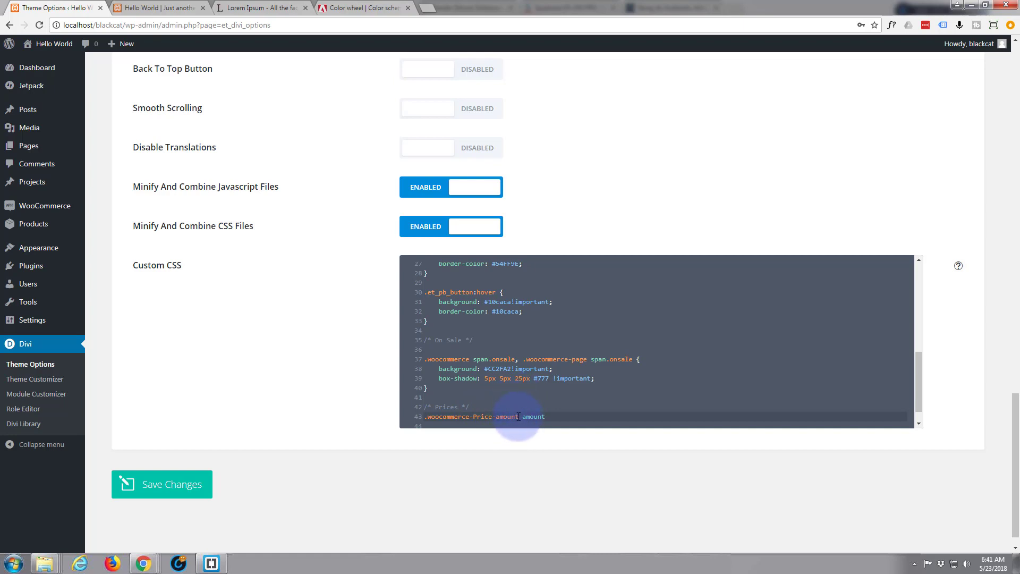
left_click_drag(518, 417, 547, 416)
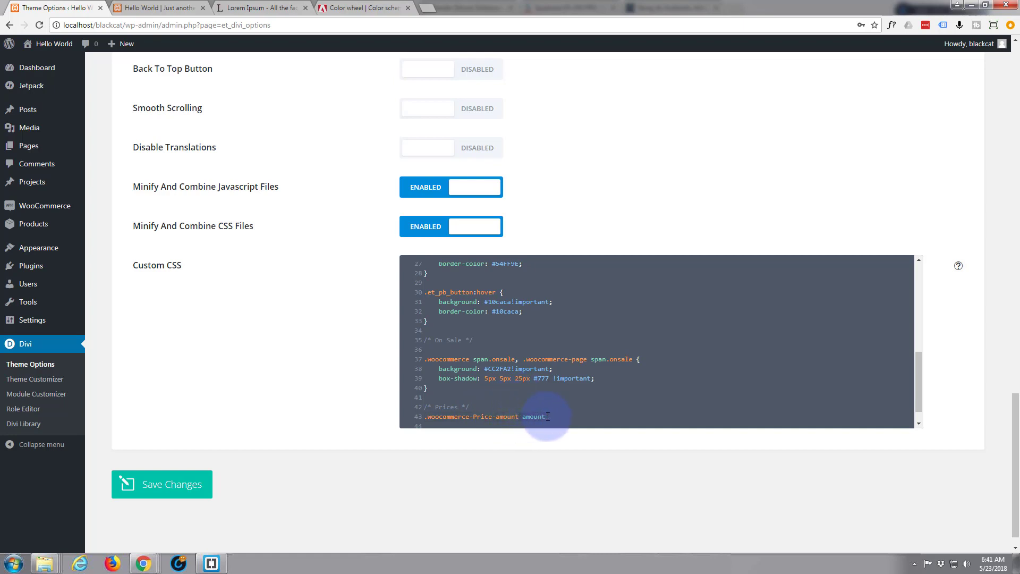
key("BackSpace")
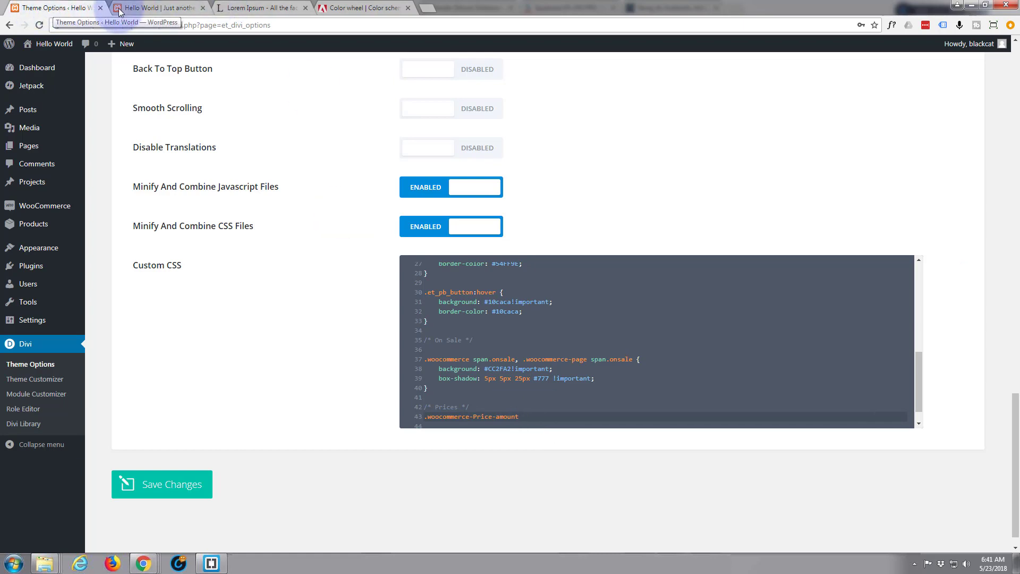
- Copy all the sale price's element style declarations, from background to color, on the inspected shop page
left_click(137, 8)
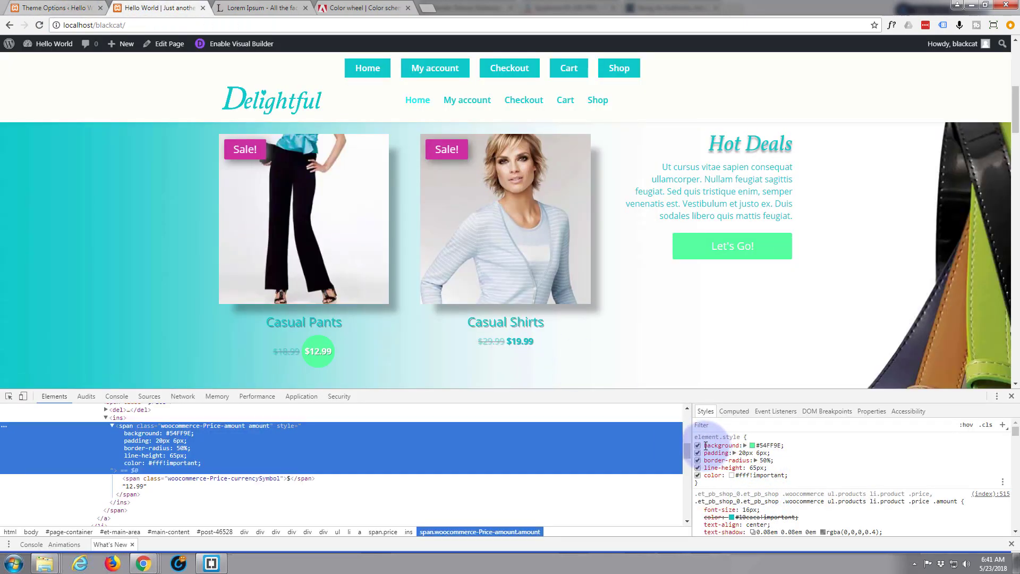
left_click_drag(705, 445, 795, 474)
key("ctrl+c")
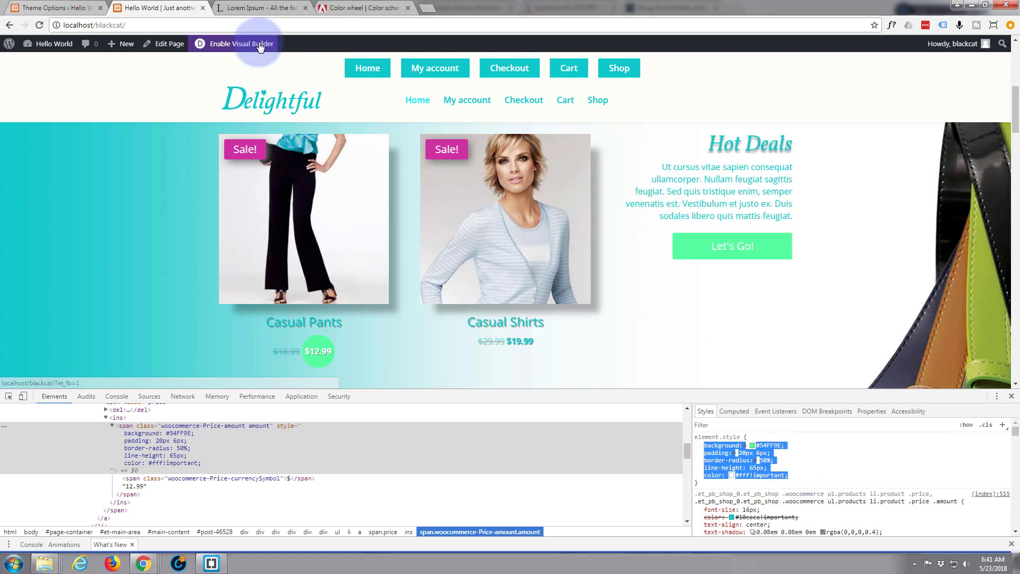
- Paste the copied declarations into a braced rule for .woocommerce-Price-amount in the Custom CSS and save the theme options
left_click(74, 10)
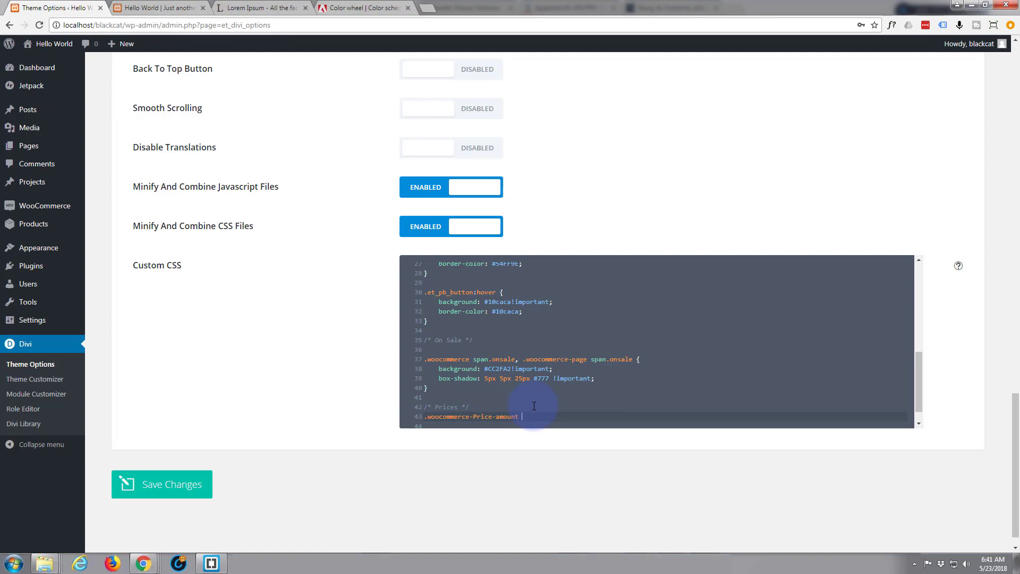
type("{")
key("Return")
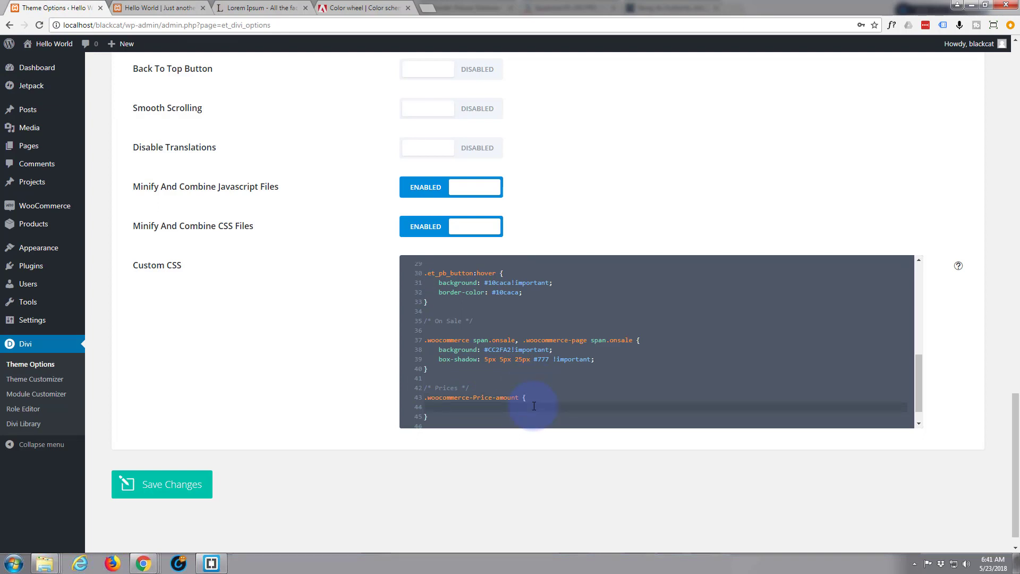
key("ctrl+v")
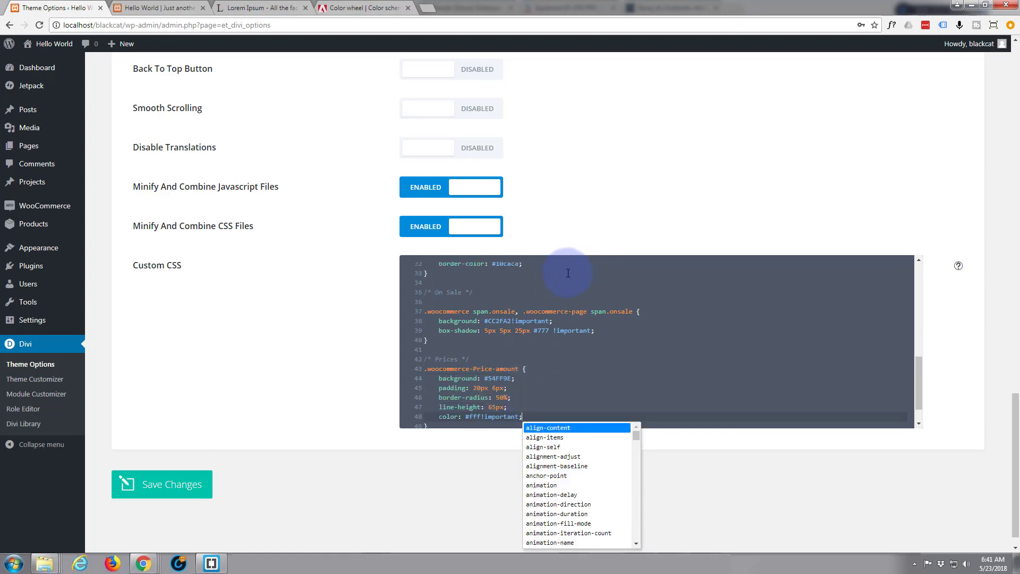
scroll(594, 327, "down", 1)
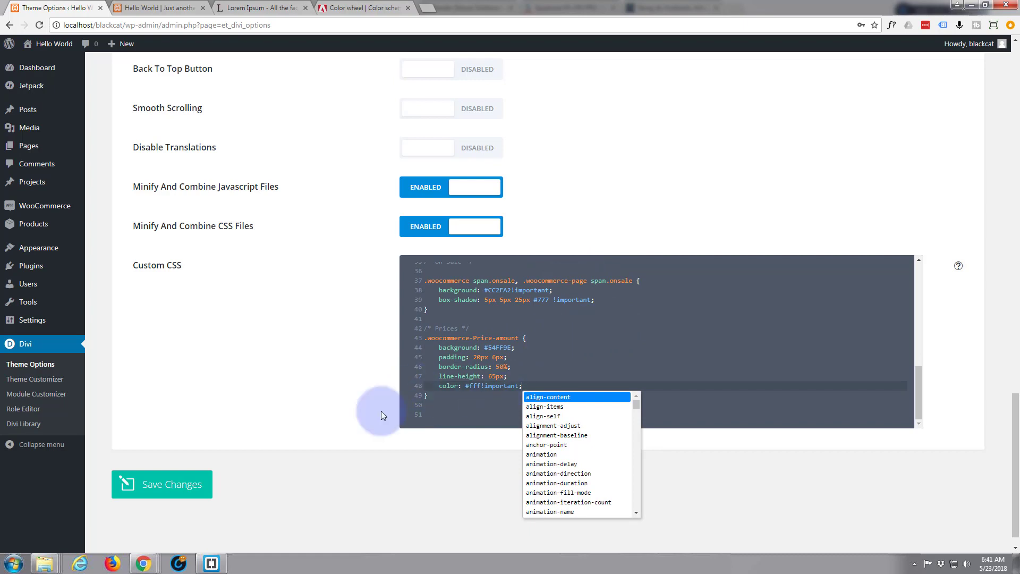
left_click(170, 489)
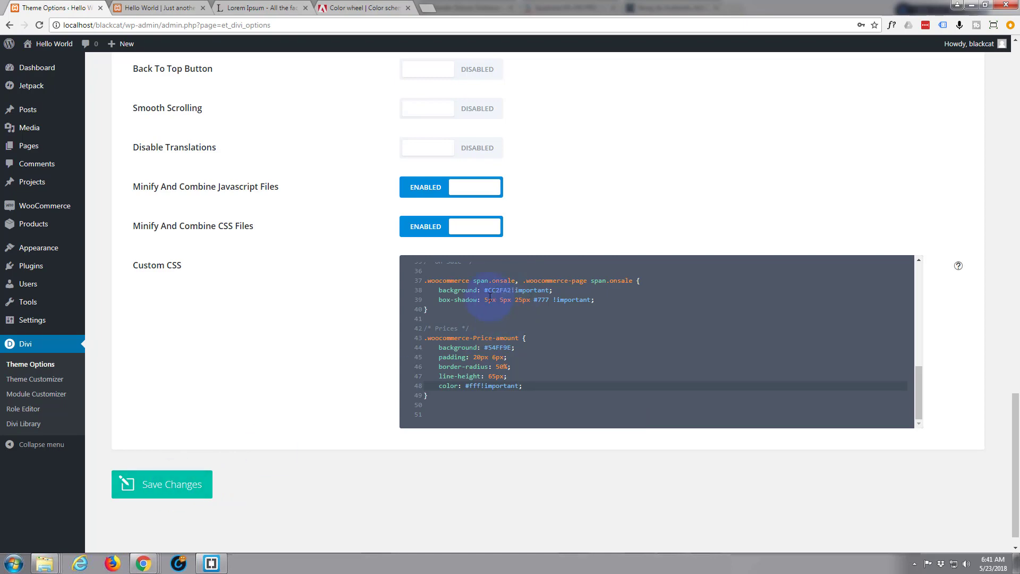
- Return to the shop page, close the developer tools and reload the page to check the price badges
left_click(152, 8)
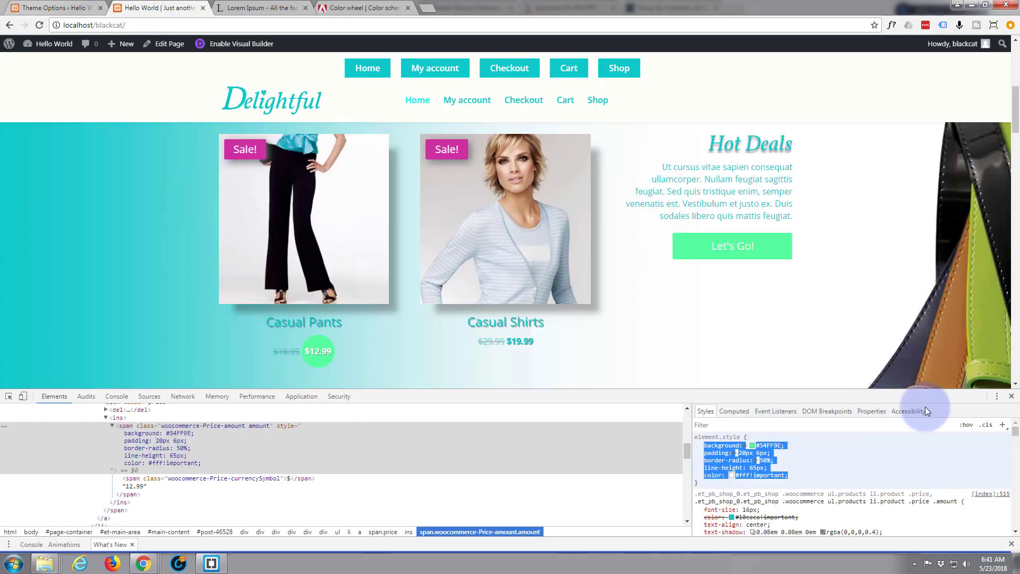
left_click(1010, 395)
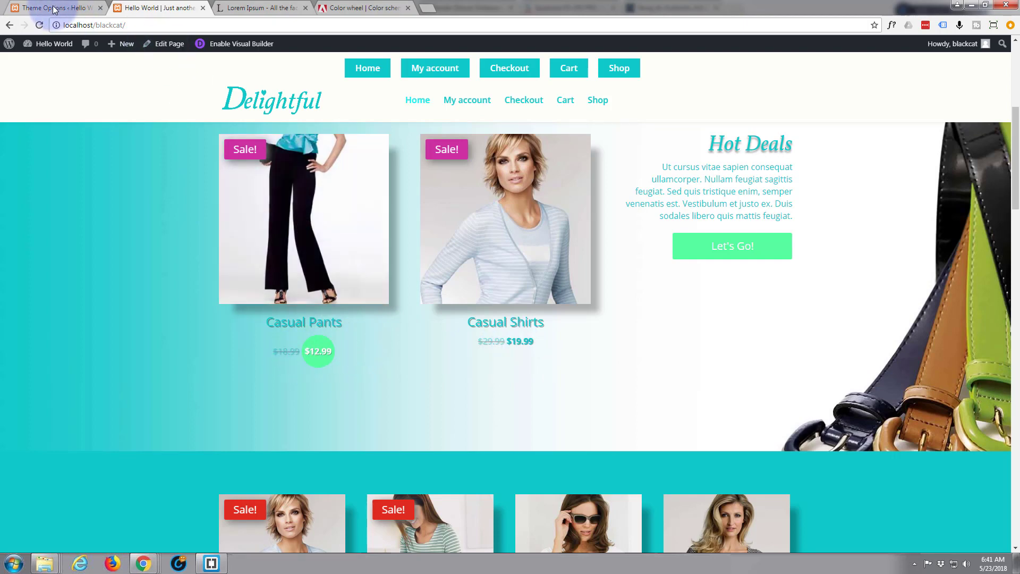
left_click(40, 25)
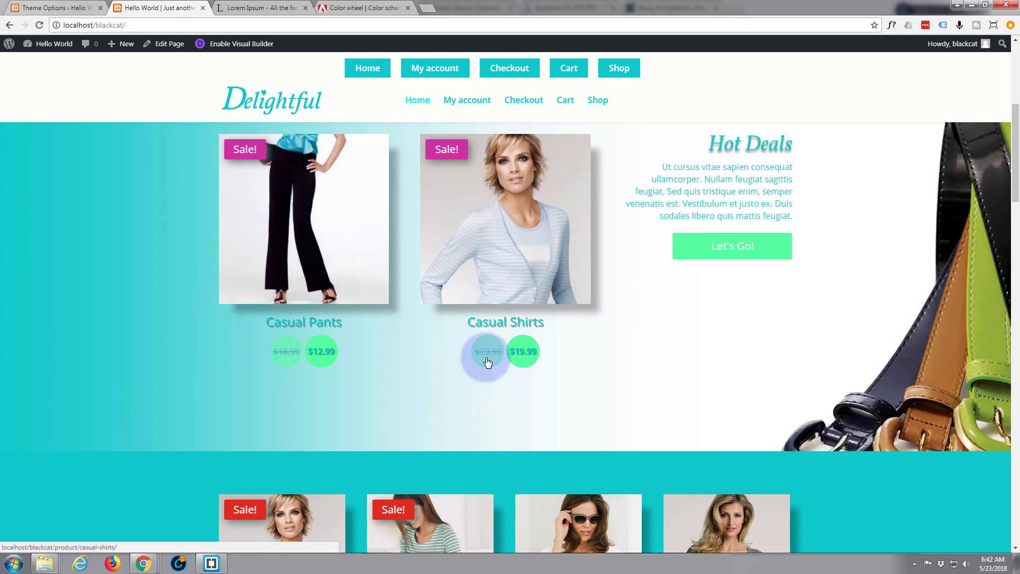
- Enable the Divi Visual Builder on the shop's home page
scroll(399, 396, "up", 1)
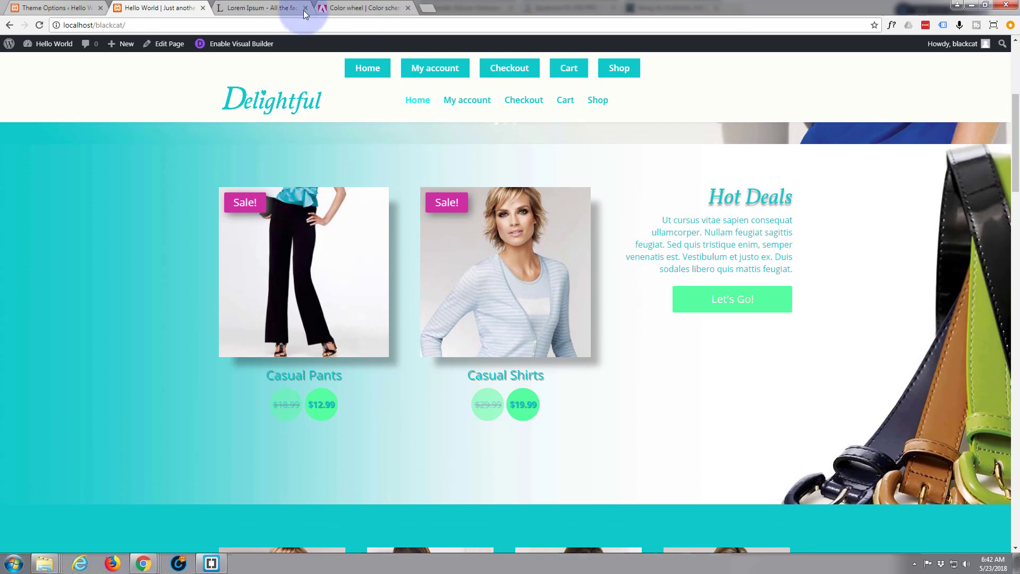
left_click(225, 43)
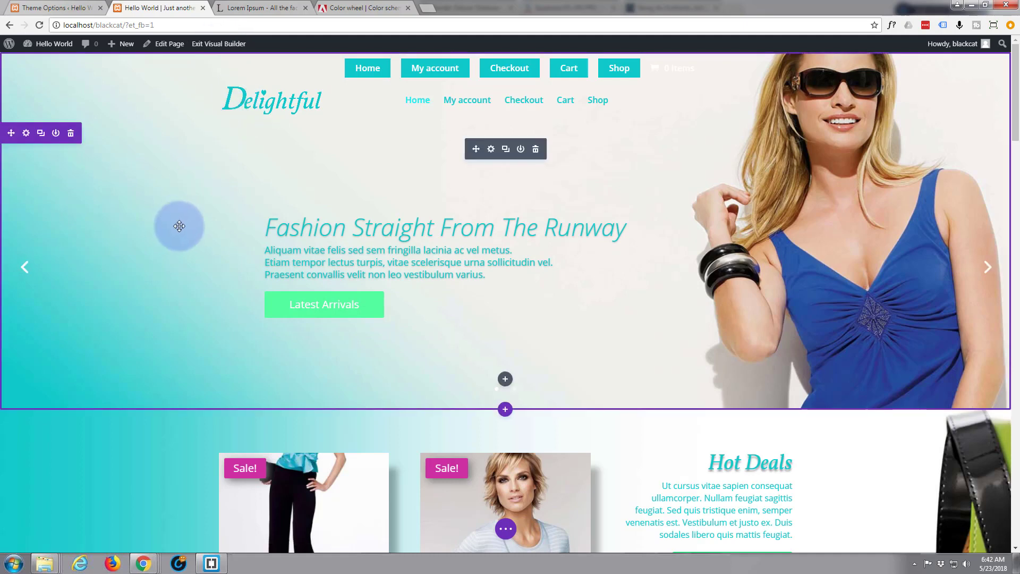
- Open the settings of the shop module showing the two sale products beside Hot Deals
scroll(179, 226, "down", 5)
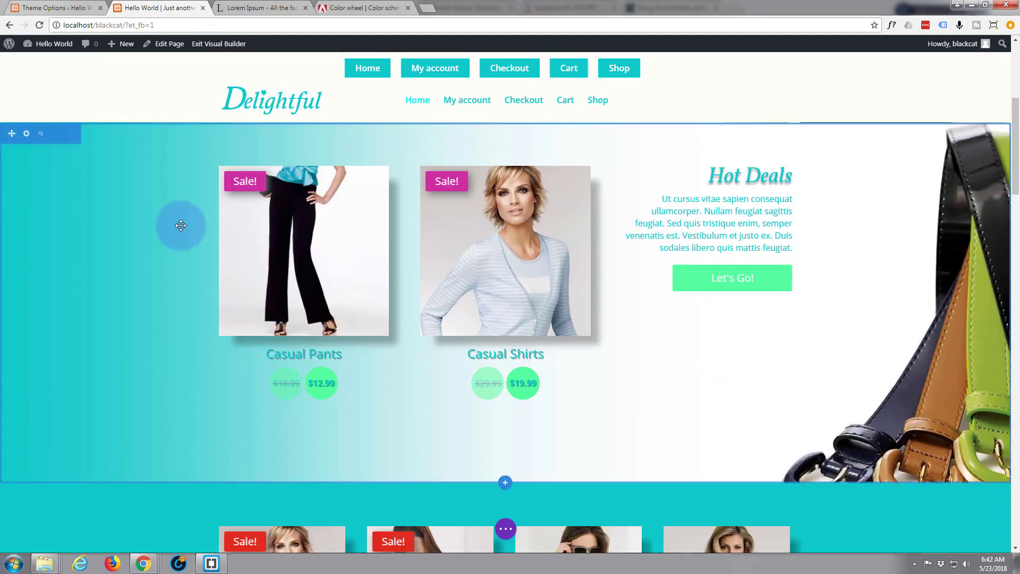
scroll(181, 226, "down", 2)
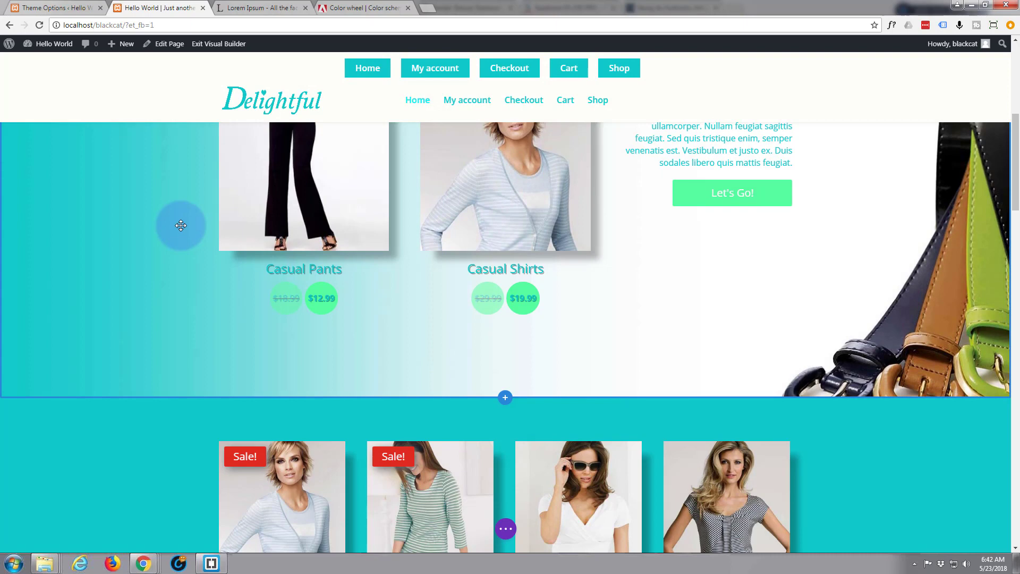
scroll(181, 225, "down", 1)
scroll(181, 225, "up", 3)
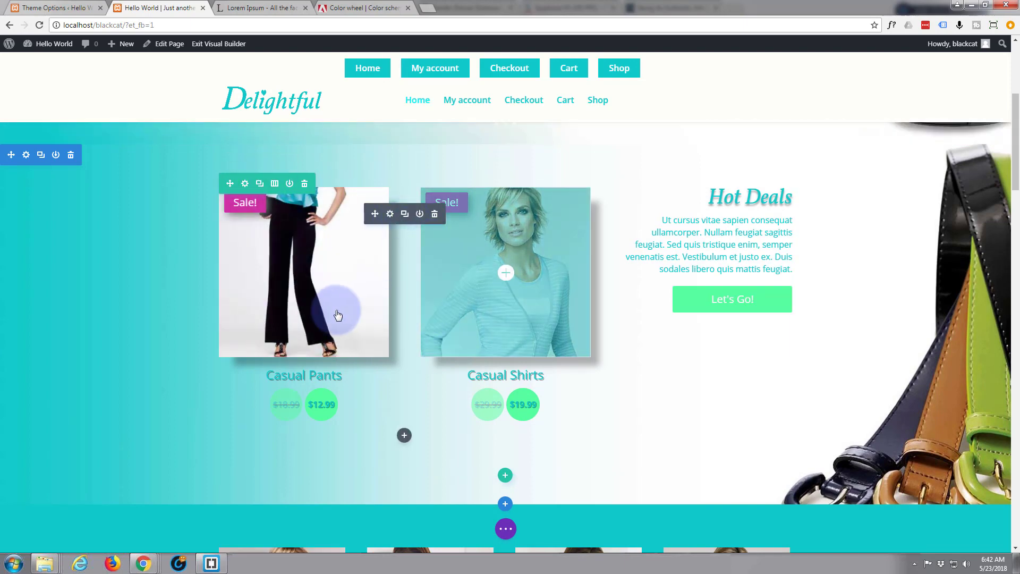
left_click(391, 215)
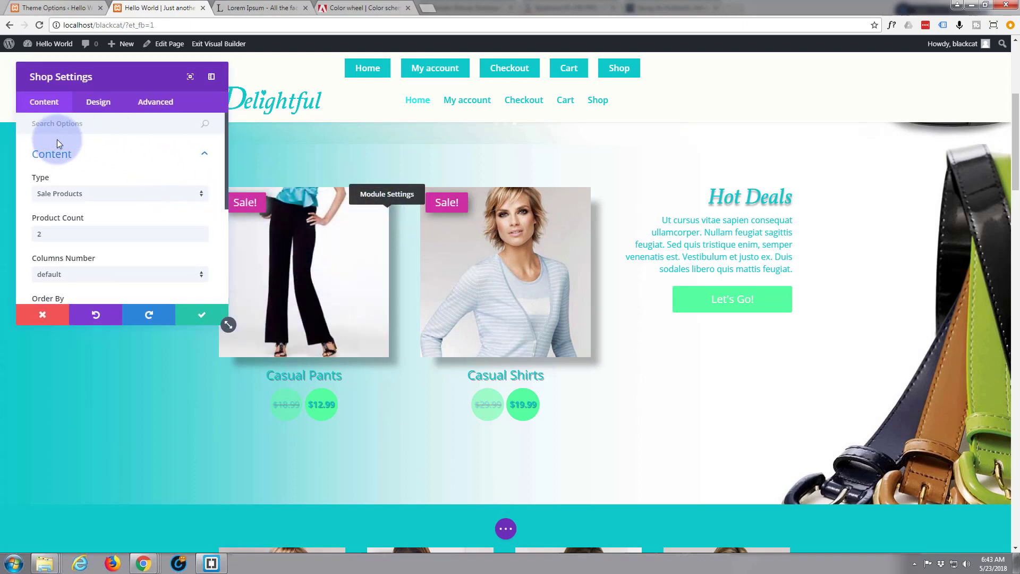
- Set the shop module's price text color to white in its design options
left_click(102, 106)
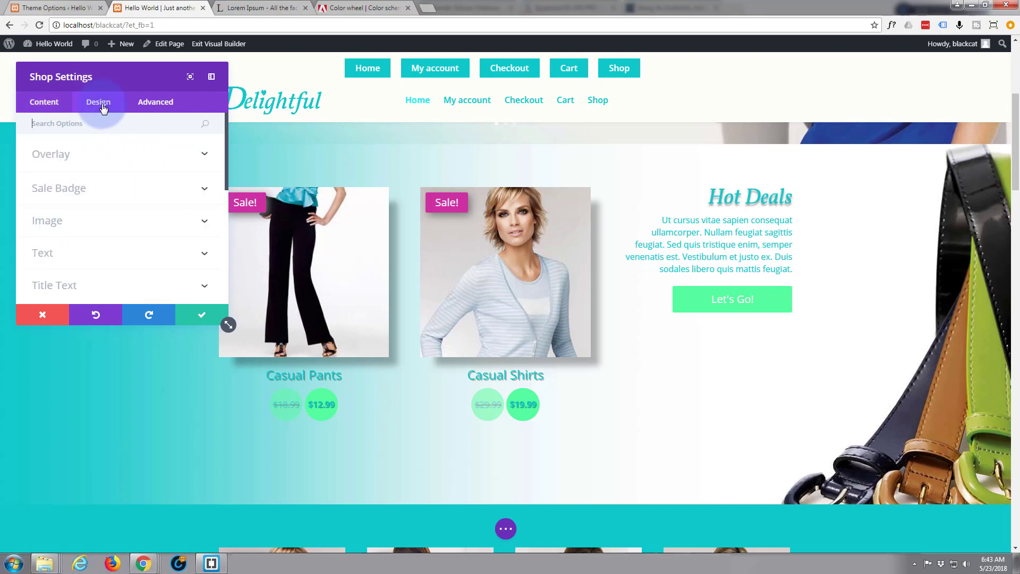
scroll(134, 196, "down", 1)
scroll(133, 196, "down", 2)
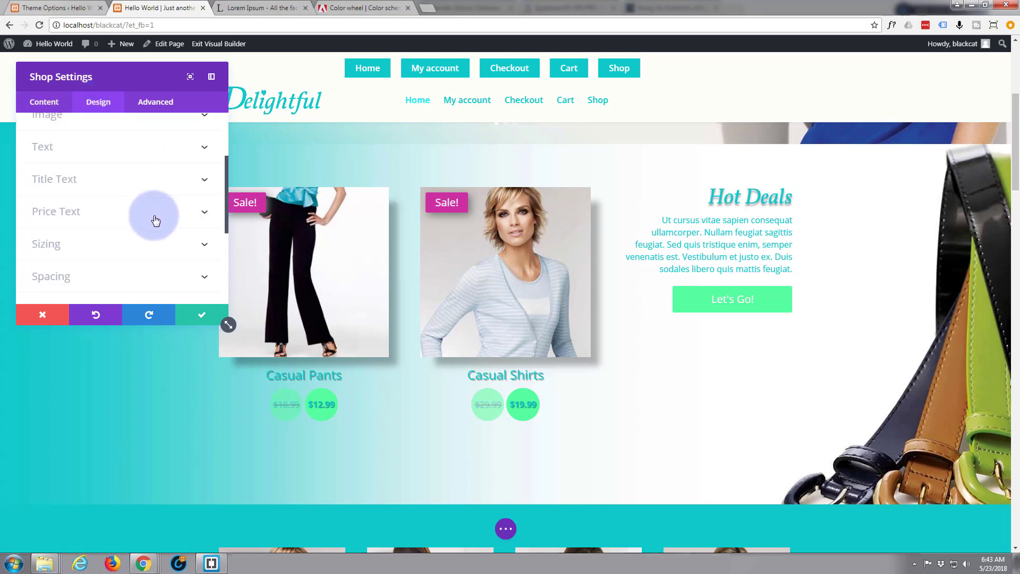
left_click(203, 216)
scroll(143, 225, "down", 1)
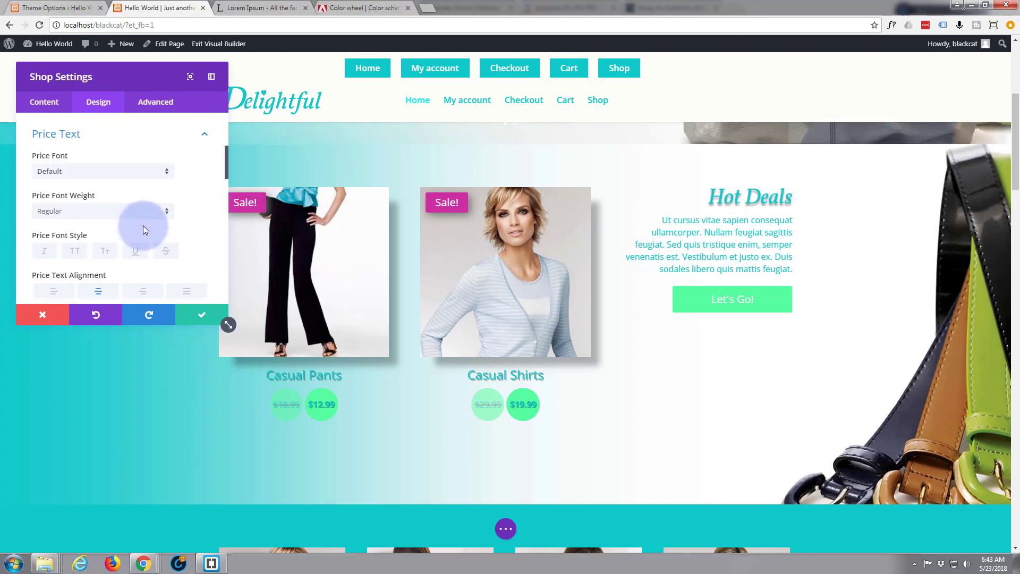
scroll(143, 224, "down", 3)
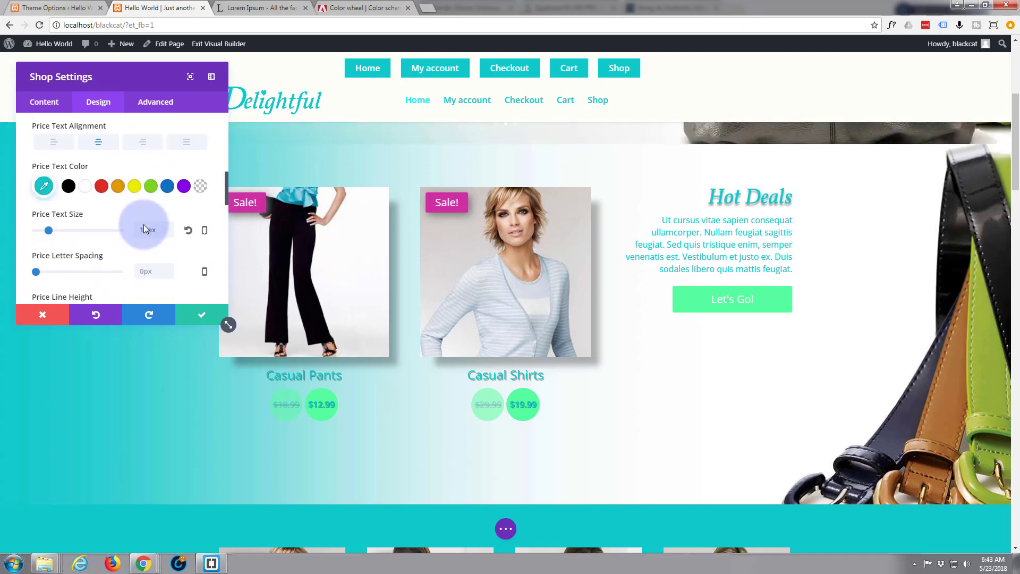
left_click(84, 179)
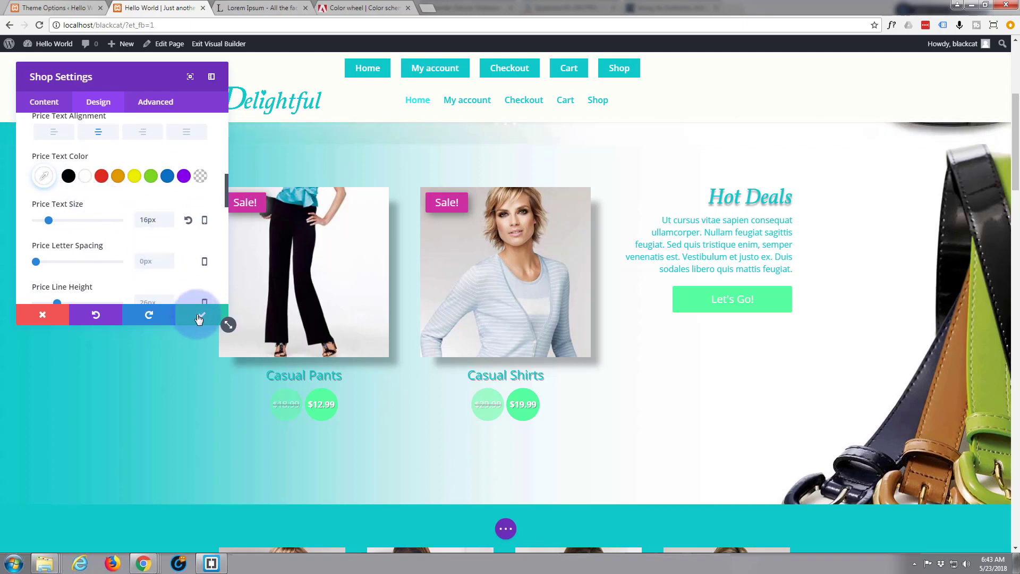
- Open the shop module's own custom CSS and go to the Old Price box
left_click(156, 102)
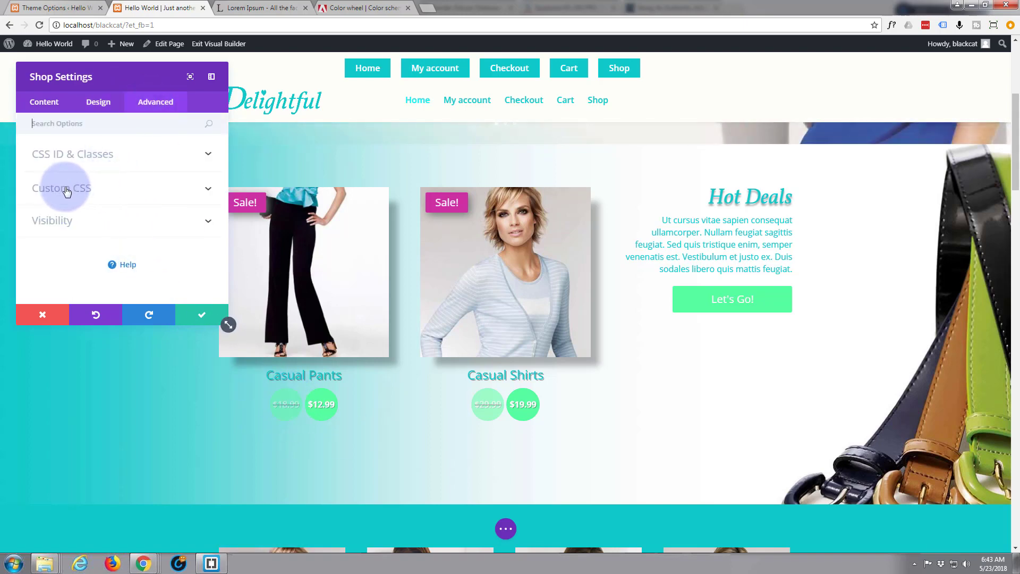
left_click(161, 196)
scroll(156, 186, "down", 3)
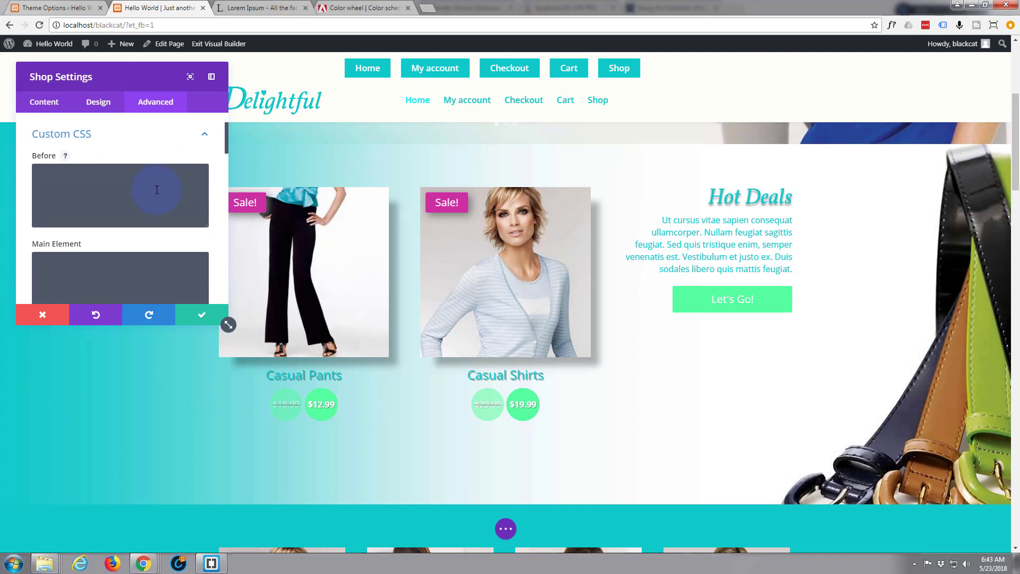
scroll(157, 186, "down", 6)
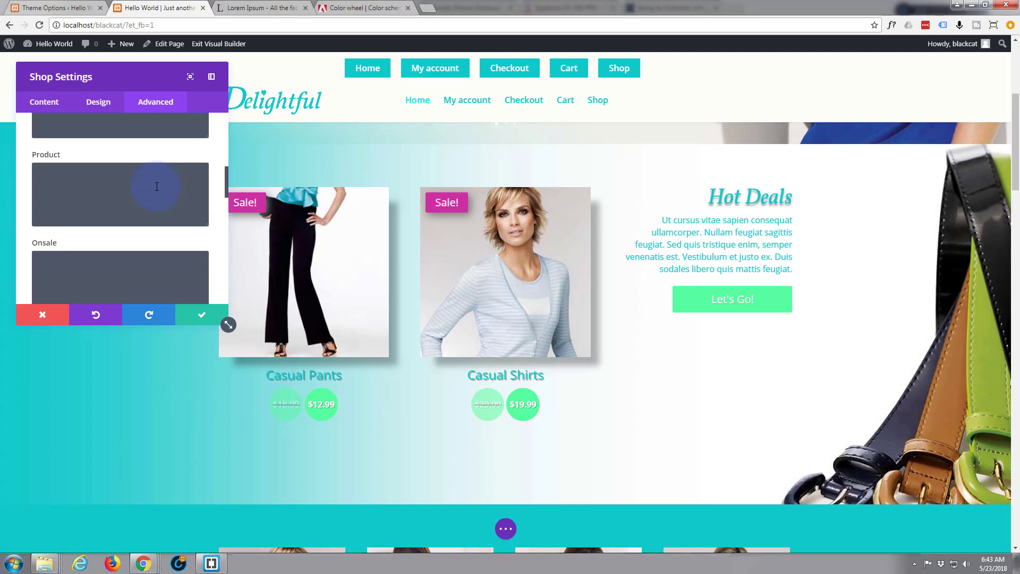
scroll(144, 188, "down", 1)
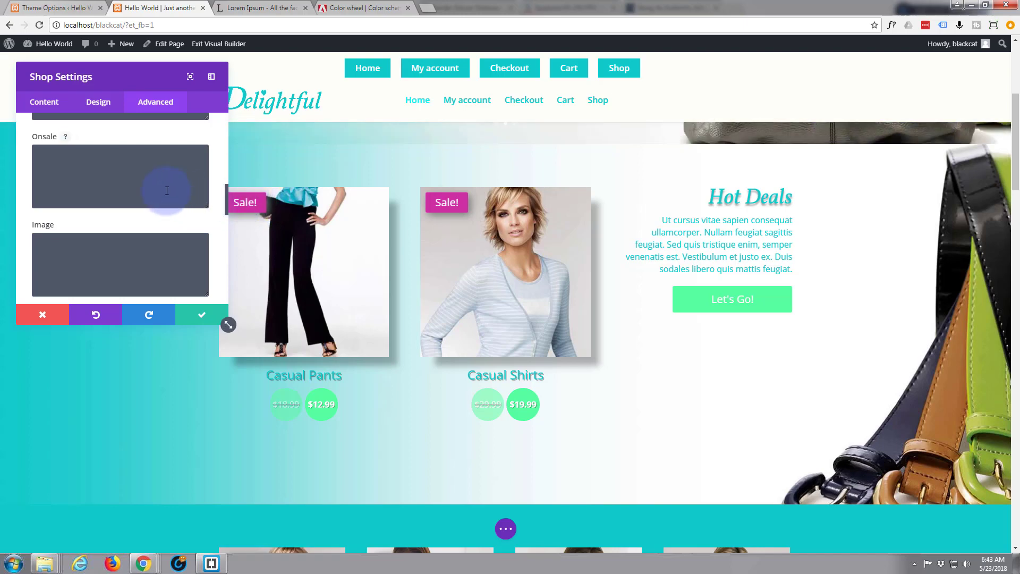
scroll(167, 190, "down", 1)
scroll(166, 190, "down", 4)
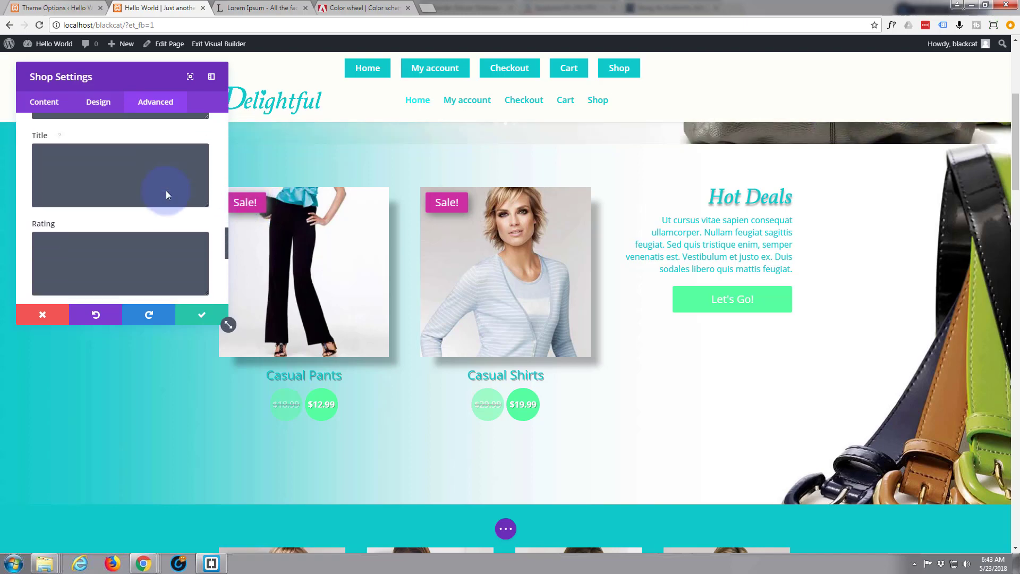
scroll(166, 191, "down", 3)
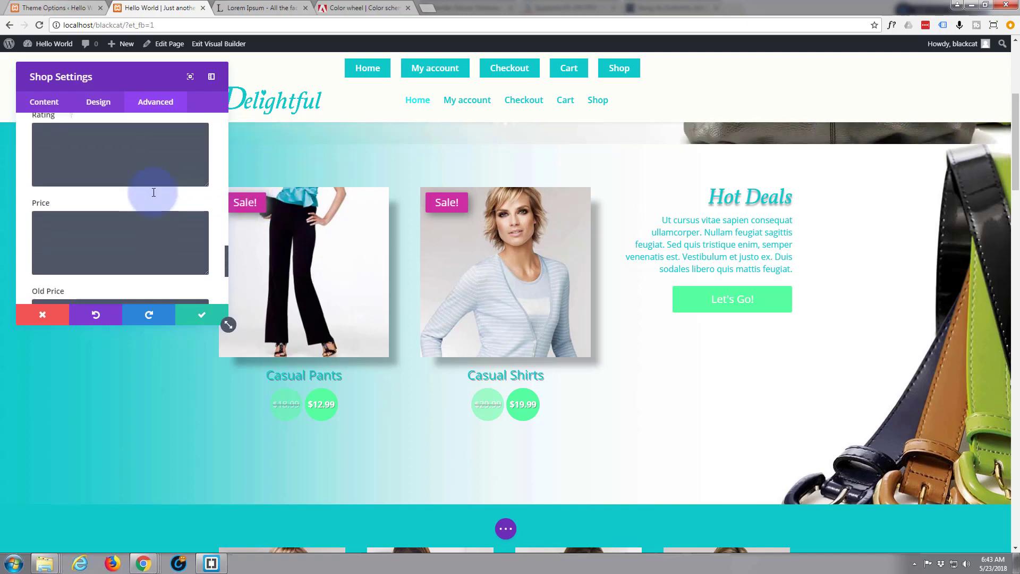
scroll(58, 256, "down", 2)
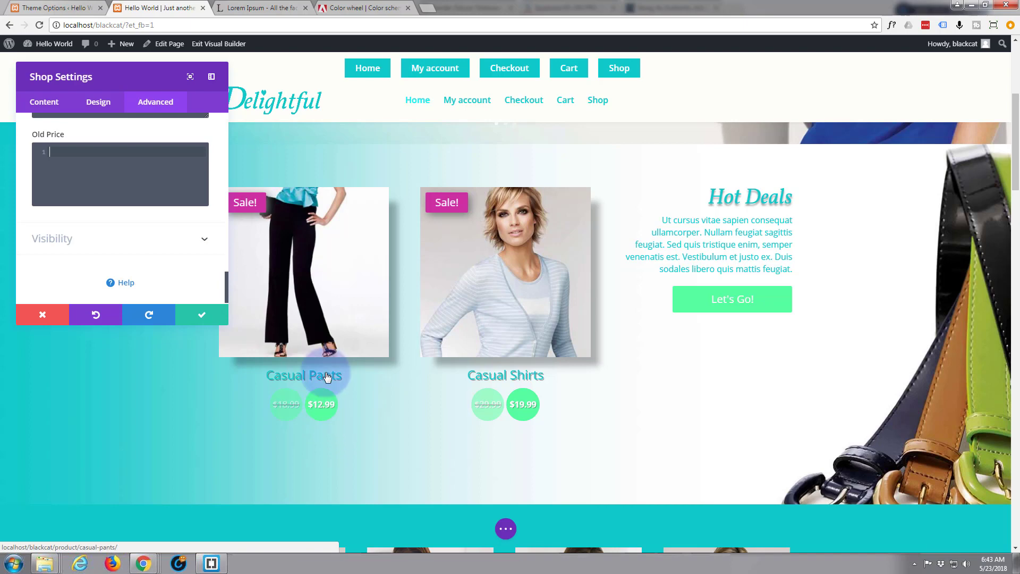
- Delete the color declaration from the .woocommerce-Price-amount rule in the Theme Options Custom CSS
left_click(72, 9)
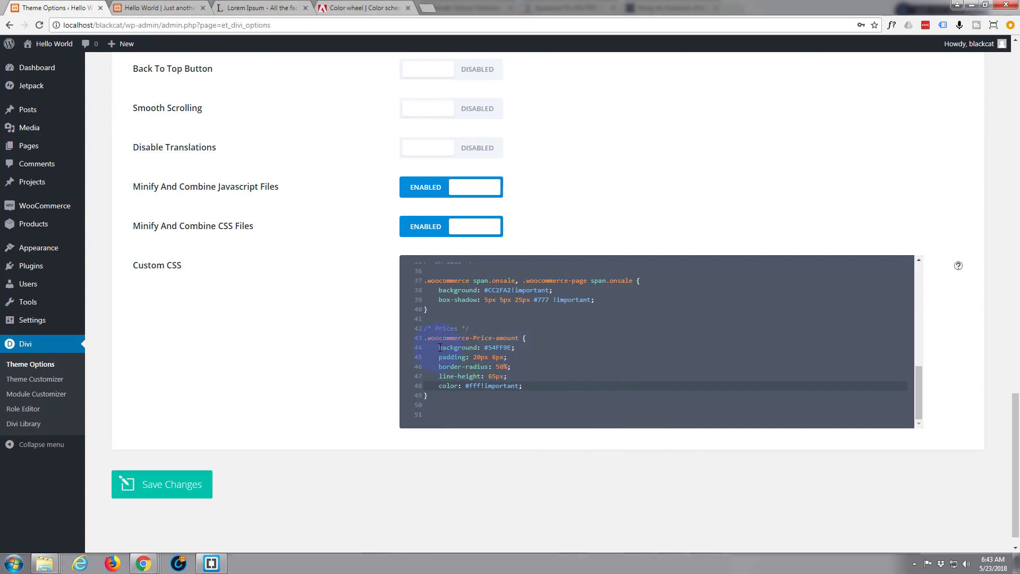
left_click_drag(439, 347, 494, 365)
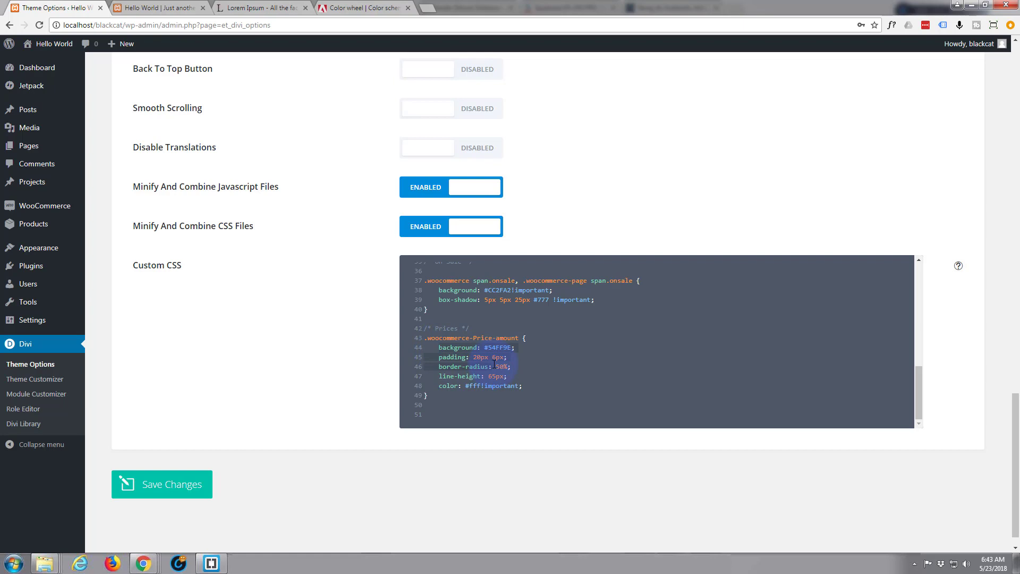
left_click(521, 377)
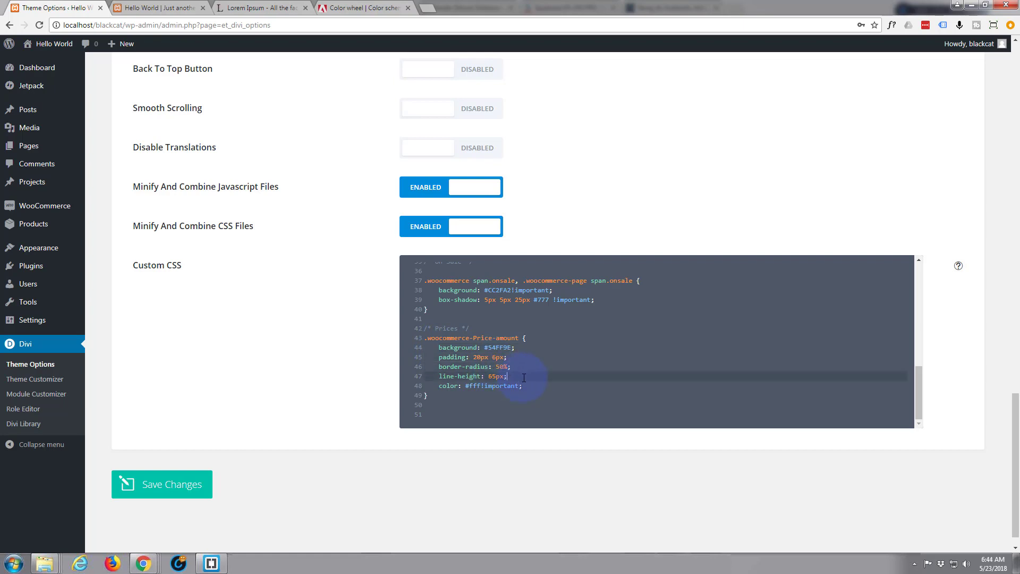
left_click_drag(524, 377, 530, 389)
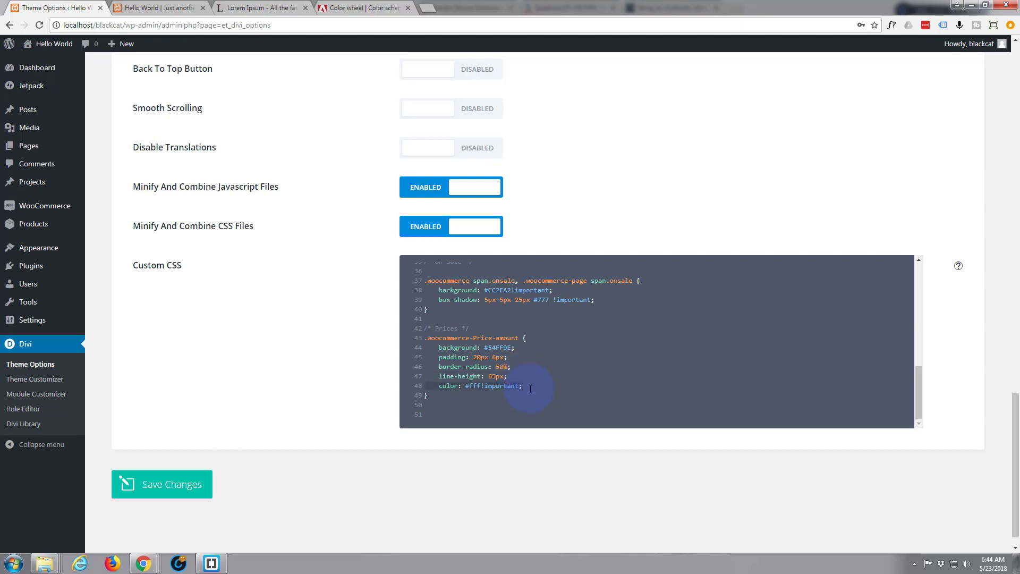
key("BackSpace")
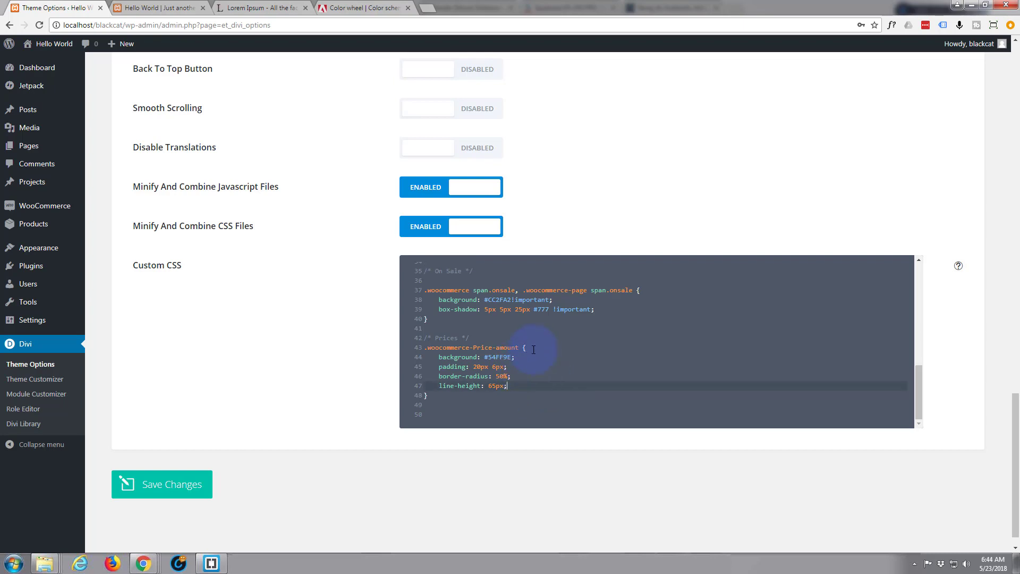
- Copy the rule's background, padding, border-radius and line-height declarations into the shop module's Old Price custom CSS
left_click_drag(533, 349, 543, 375)
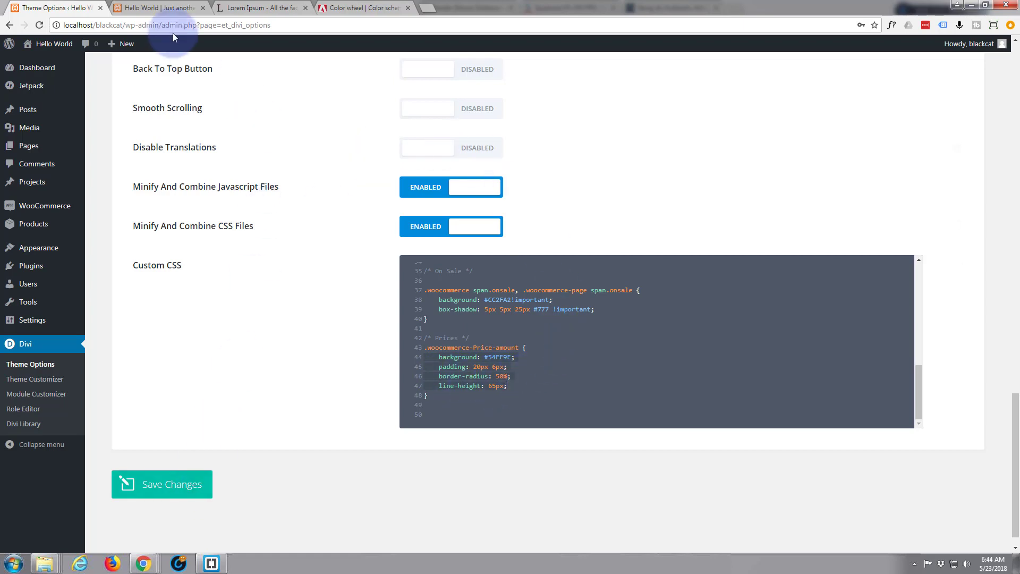
left_click(160, 8)
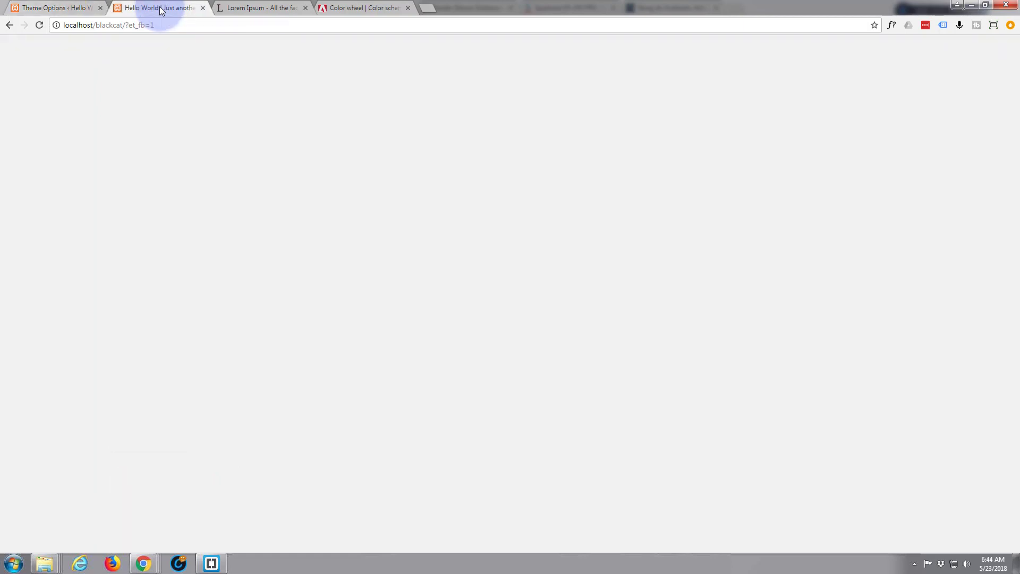
left_click(81, 164)
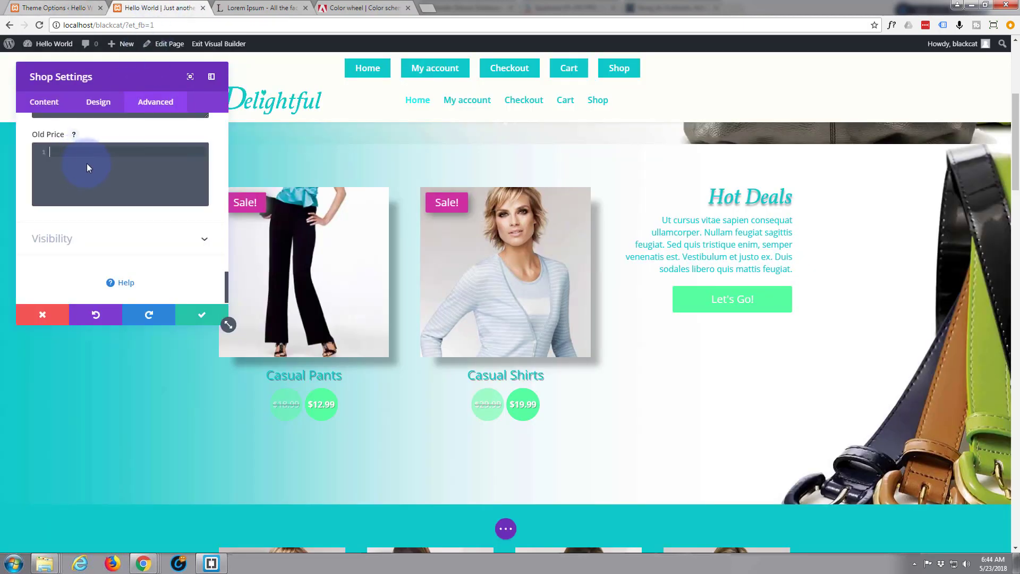
type("background: #54FF9E;   padding: 20px 6px;   border-radius: 50%;   line-height: 65px;")
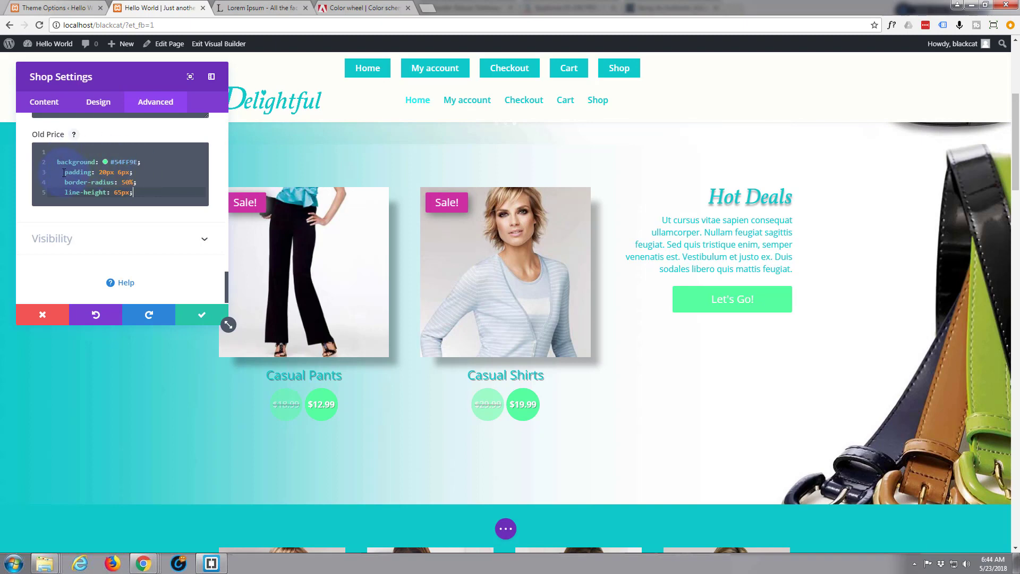
- Remove the extra indentation before the padding, border-radius and line-height lines in the Old Price CSS
left_click(65, 172)
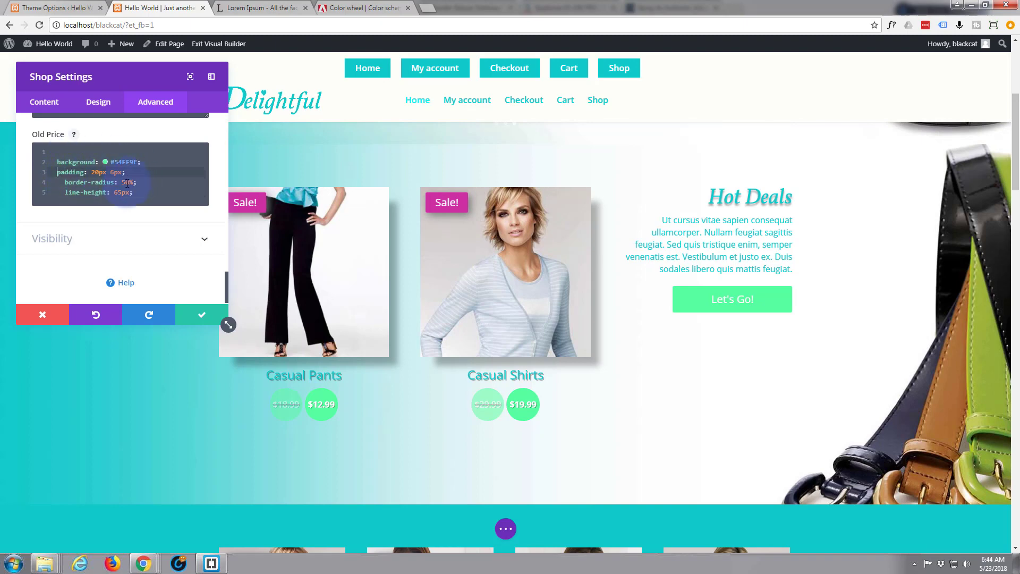
left_click(64, 182)
key("BackSpace")
key("BackSpace")
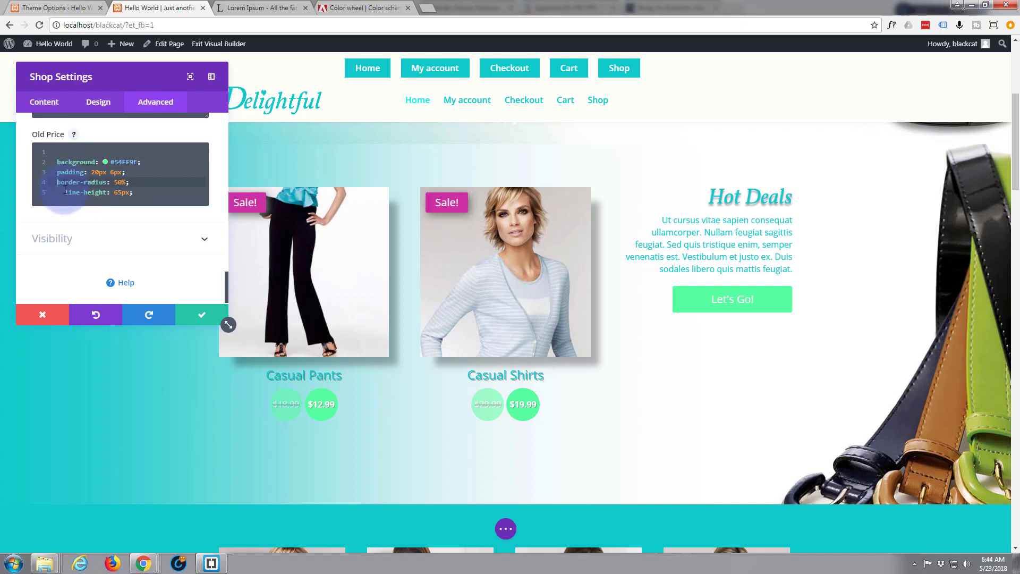
left_click(65, 192)
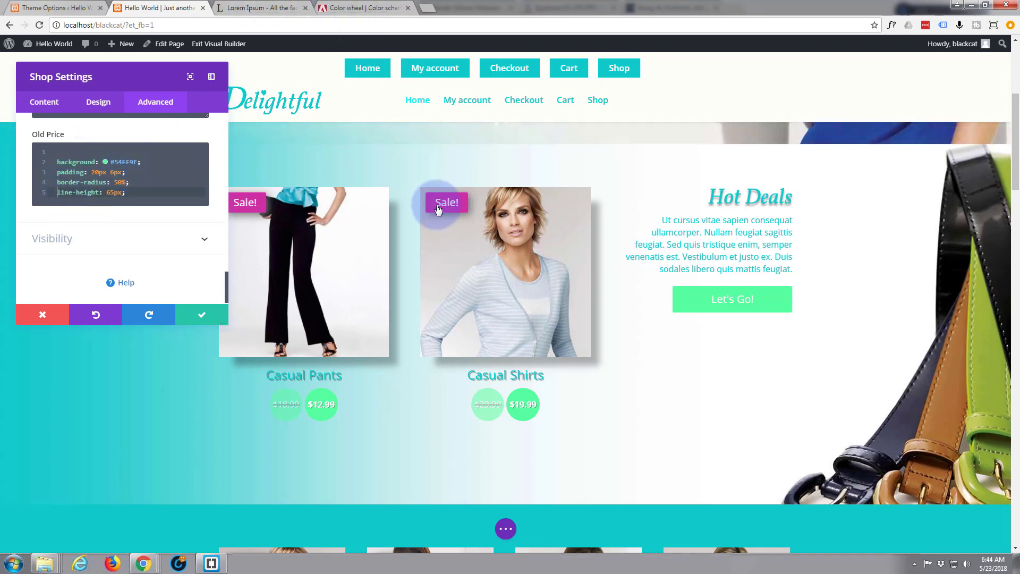
- Replace the Old Price background with the Adobe color wheel's magenta #CC2FA2 and save the shop module settings
left_click(356, 7)
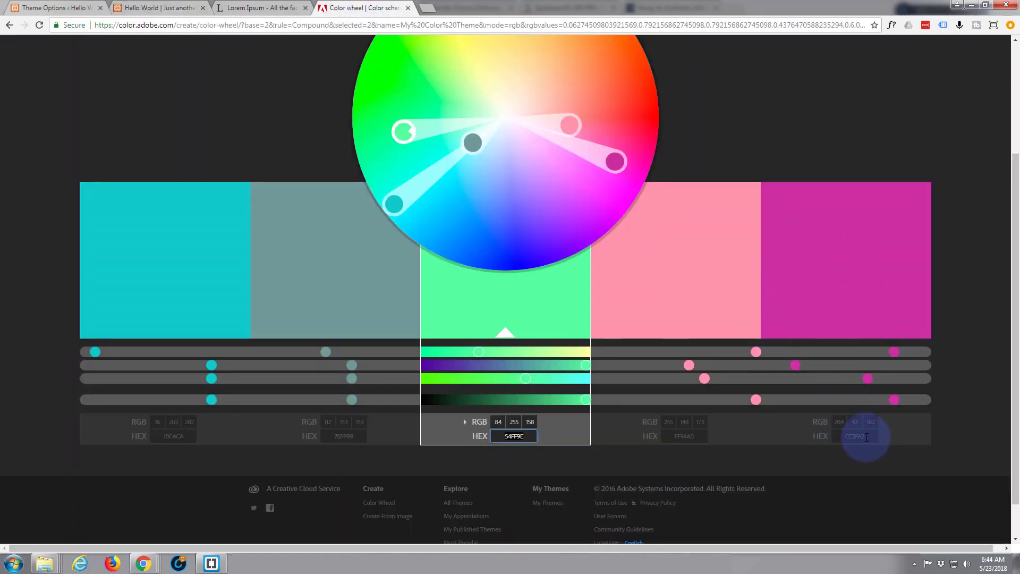
left_click(866, 437)
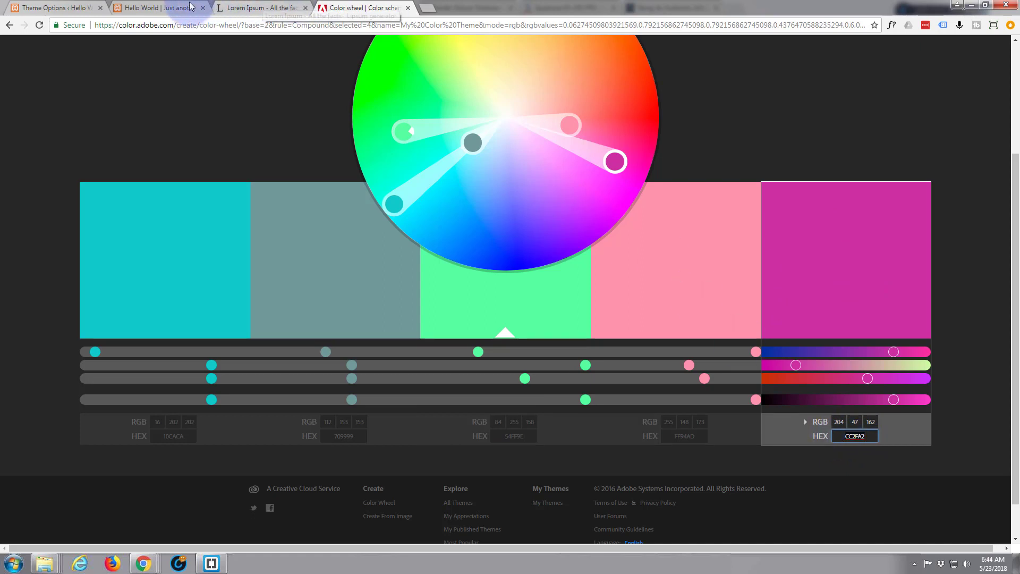
left_click(149, 8)
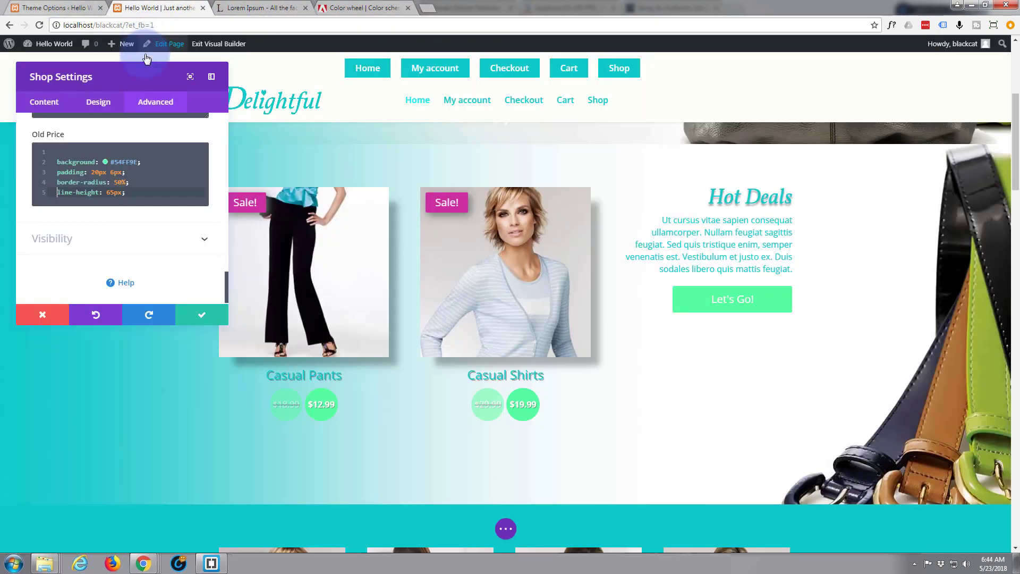
double_click(124, 161)
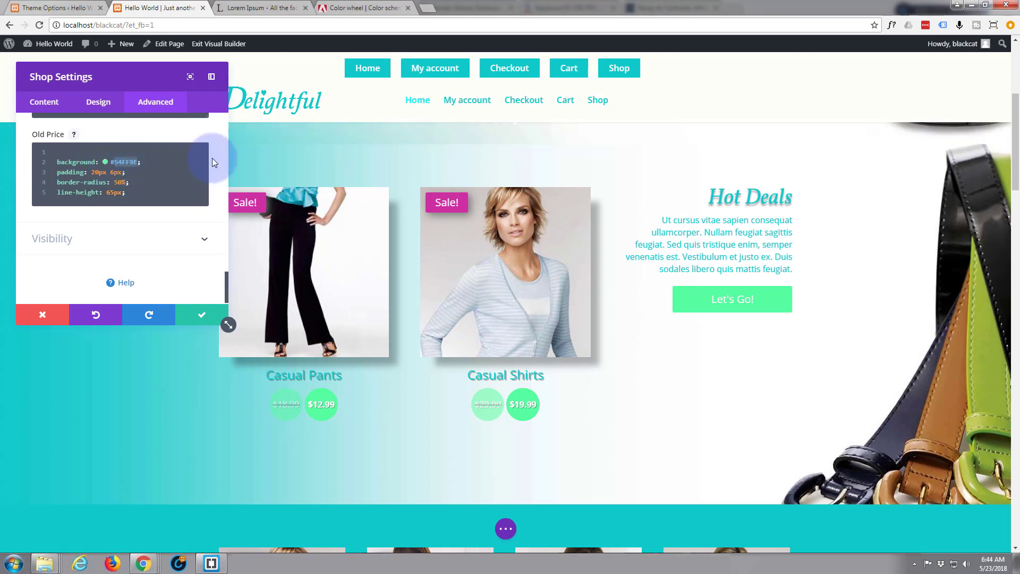
type("#CC2FA2")
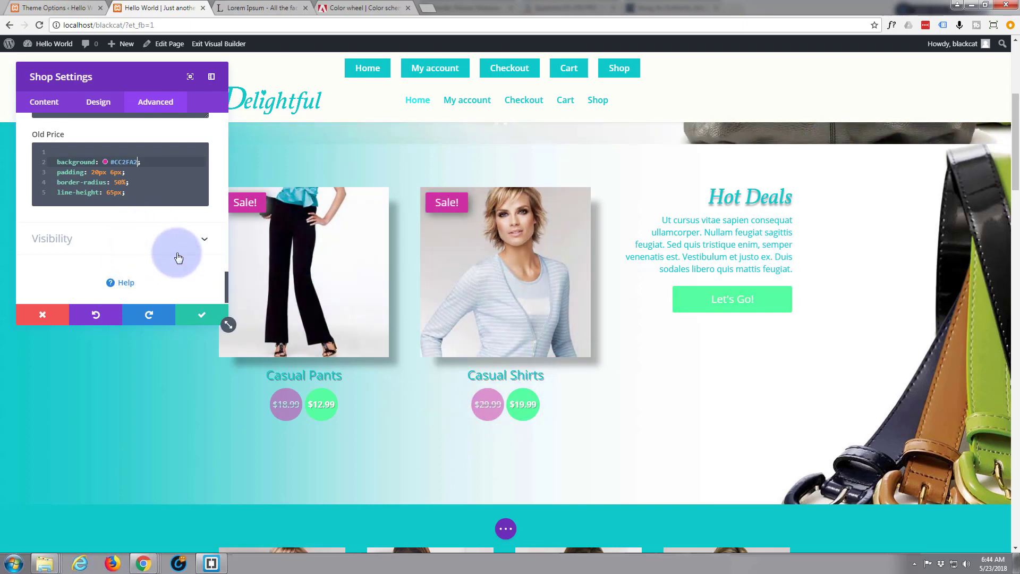
left_click(203, 320)
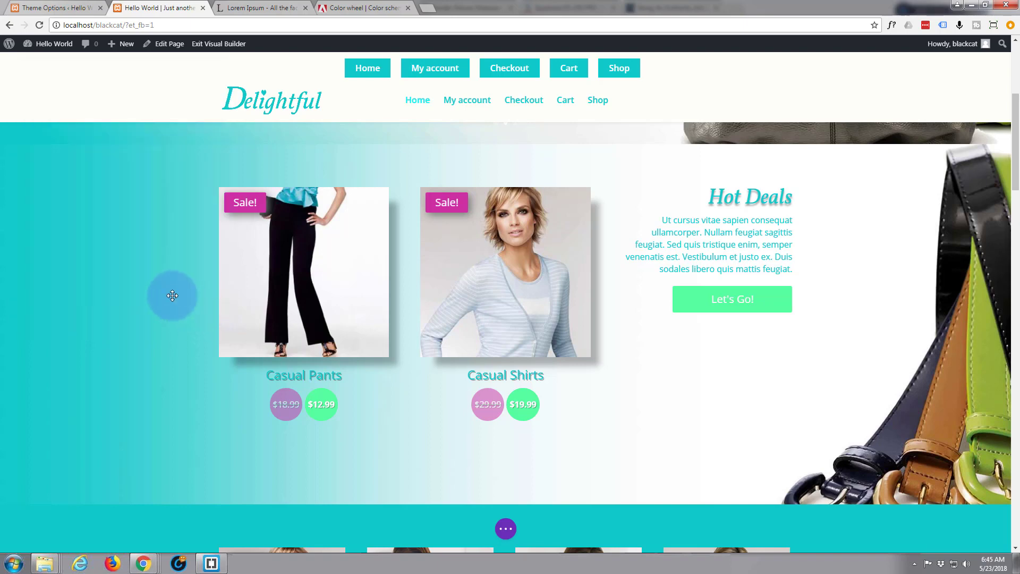
scroll(173, 295, "down", 2)
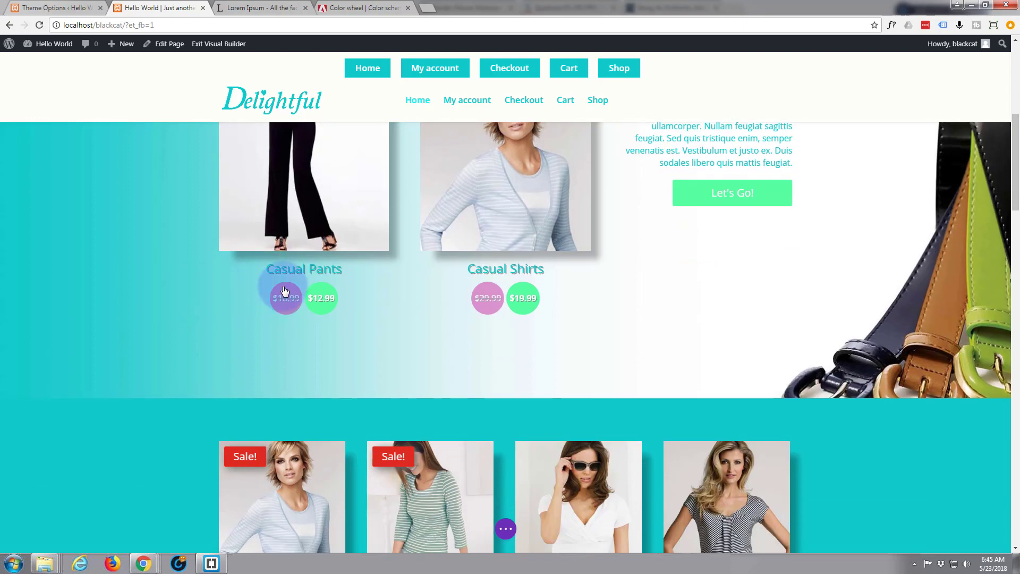
- Compare the price badges of the Hot Deals products with those in the shirts and pants product rows
scroll(151, 293, "up", 2)
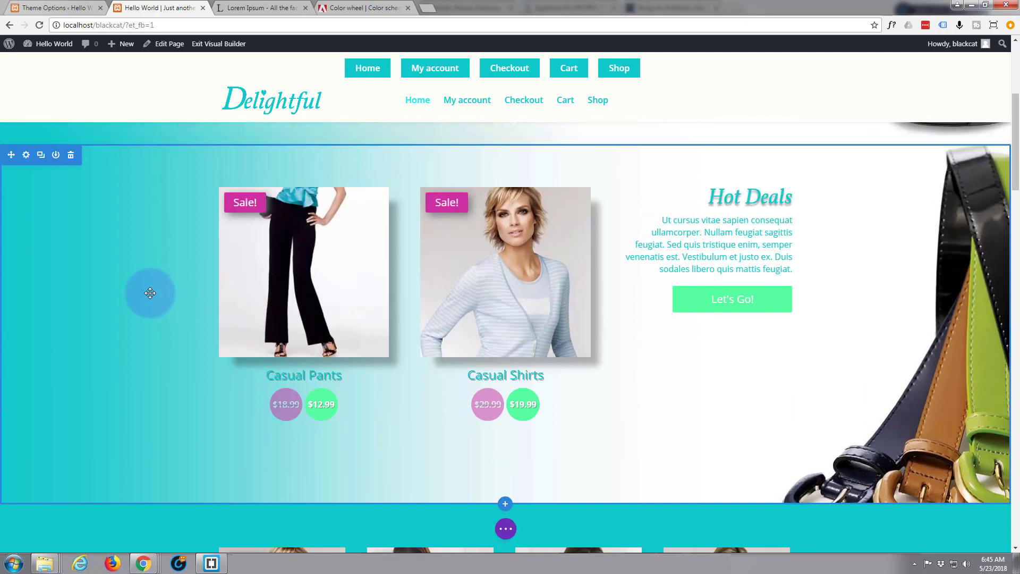
scroll(150, 293, "up", 2)
scroll(150, 293, "down", 3)
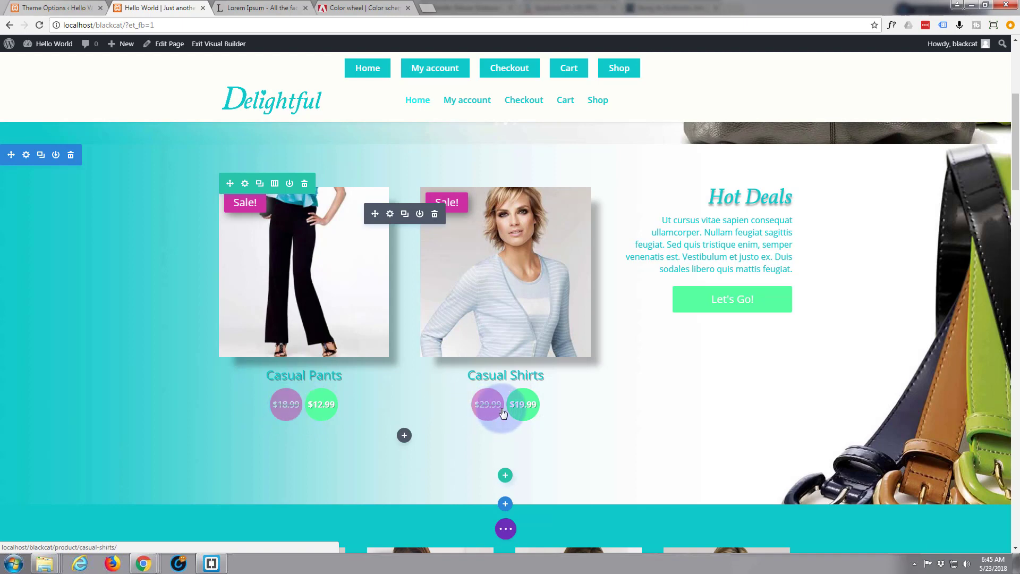
scroll(641, 379, "down", 7)
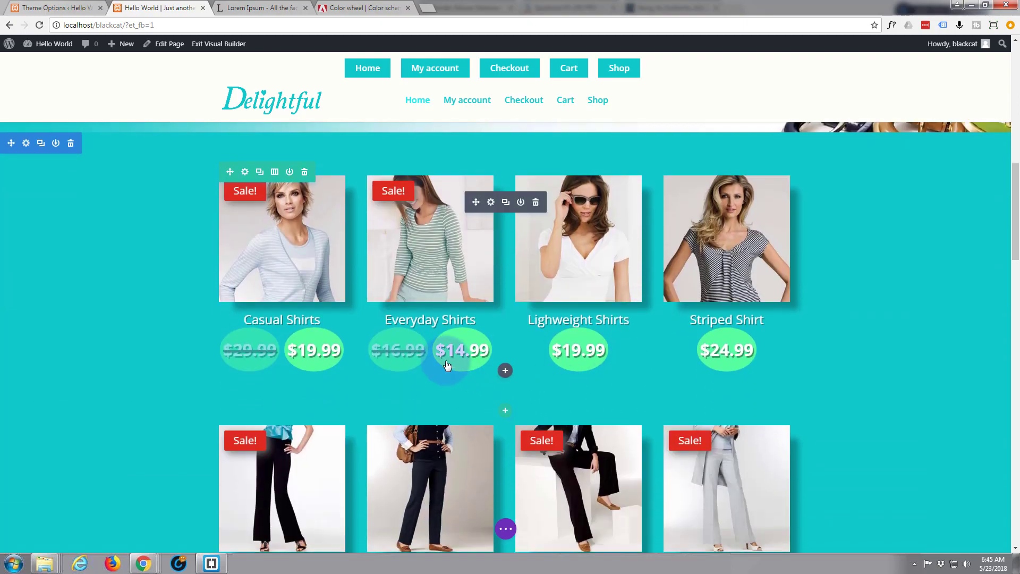
scroll(581, 356, "down", 4)
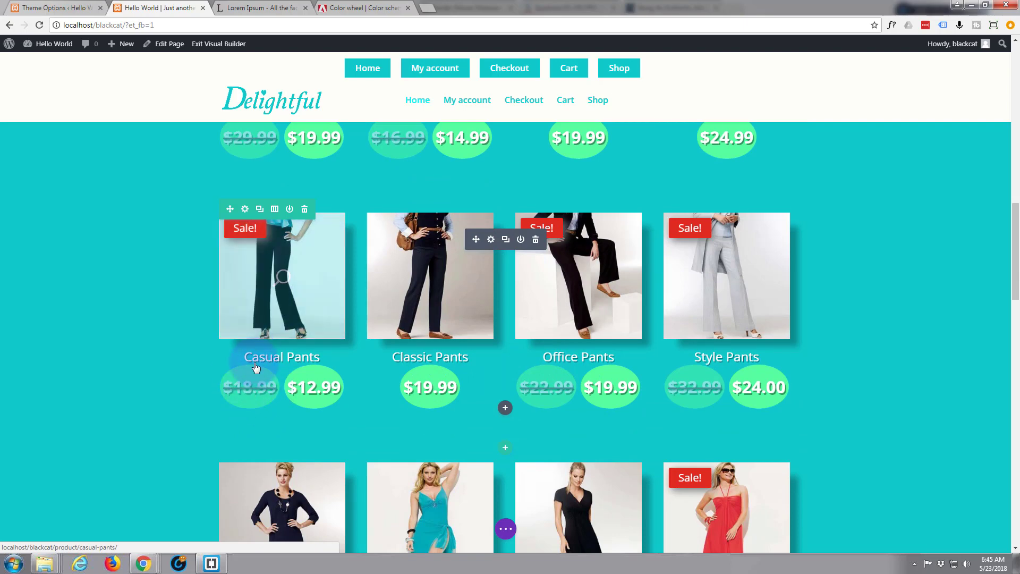
scroll(256, 365, "up", 2)
scroll(256, 365, "up", 3)
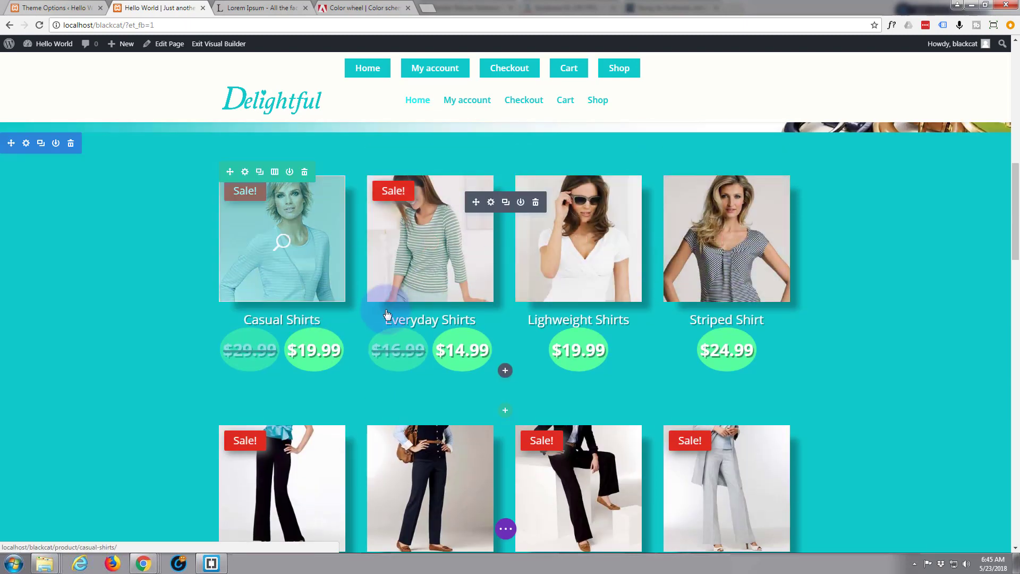
scroll(297, 308, "up", 5)
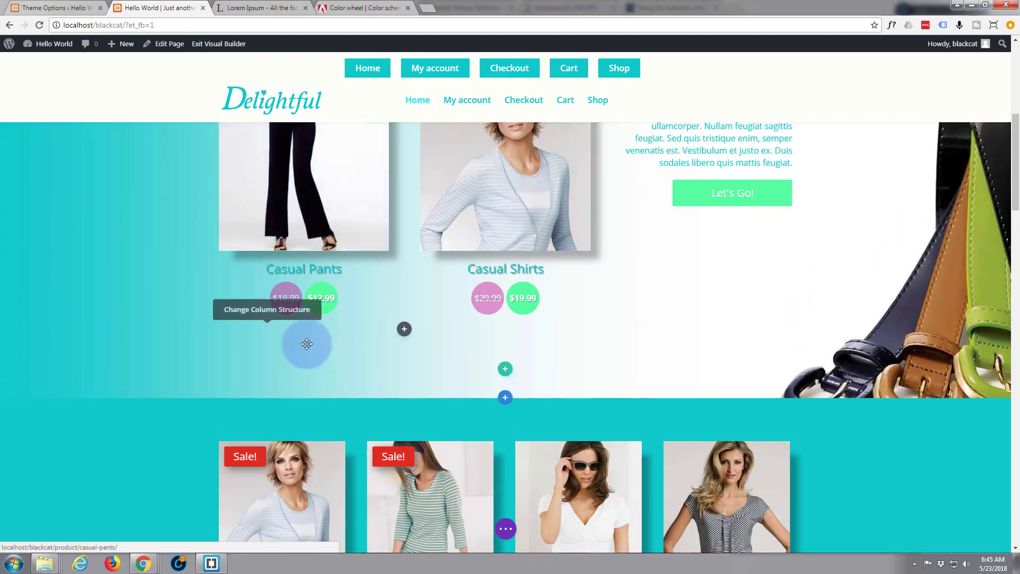
scroll(324, 228, "up", 2)
scroll(324, 263, "down", 2)
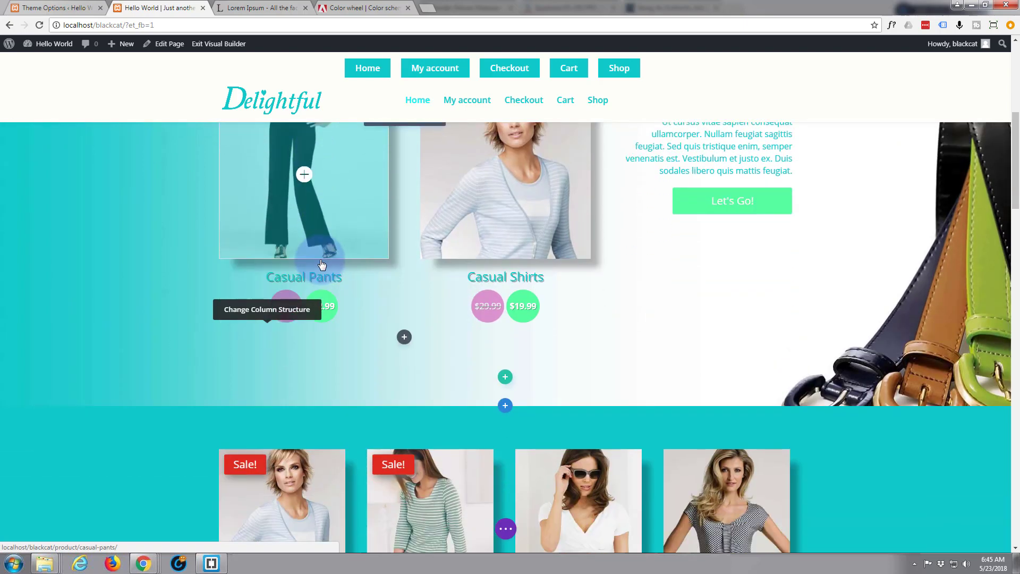
scroll(141, 416, "down", 3)
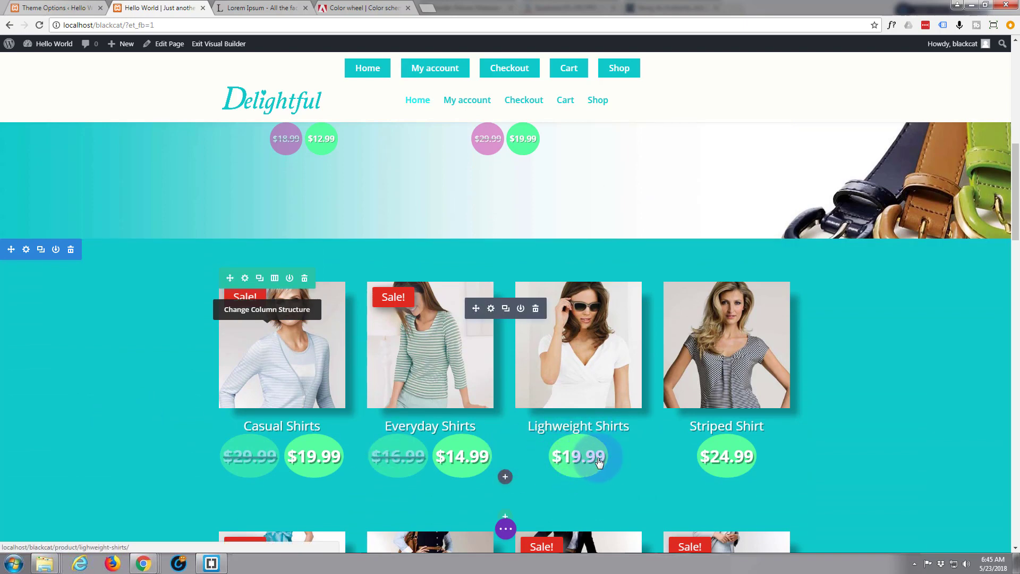
scroll(510, 223, "up", 1)
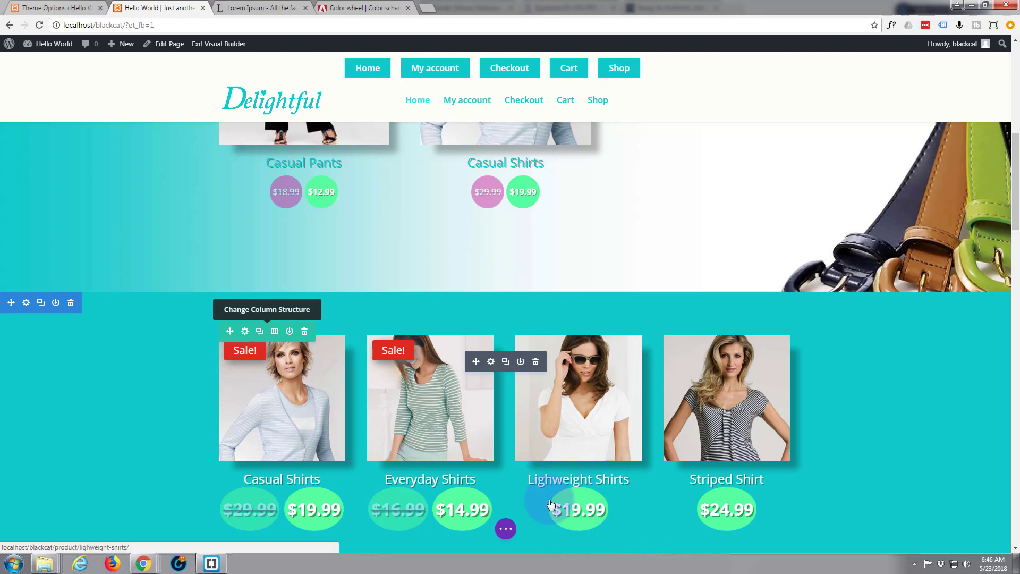
scroll(544, 502, "down", 5)
scroll(547, 505, "down", 1)
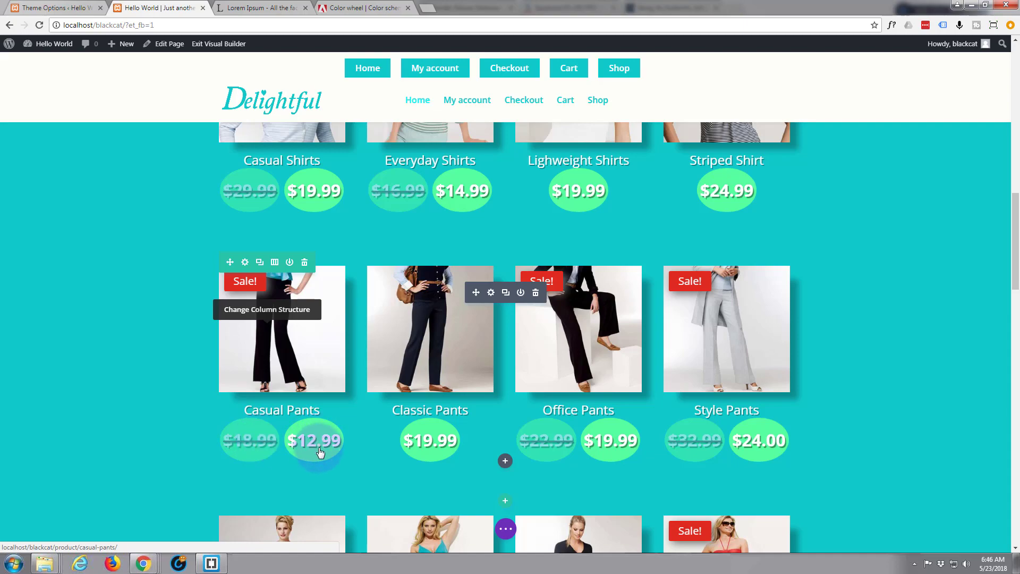
scroll(319, 452, "up", 4)
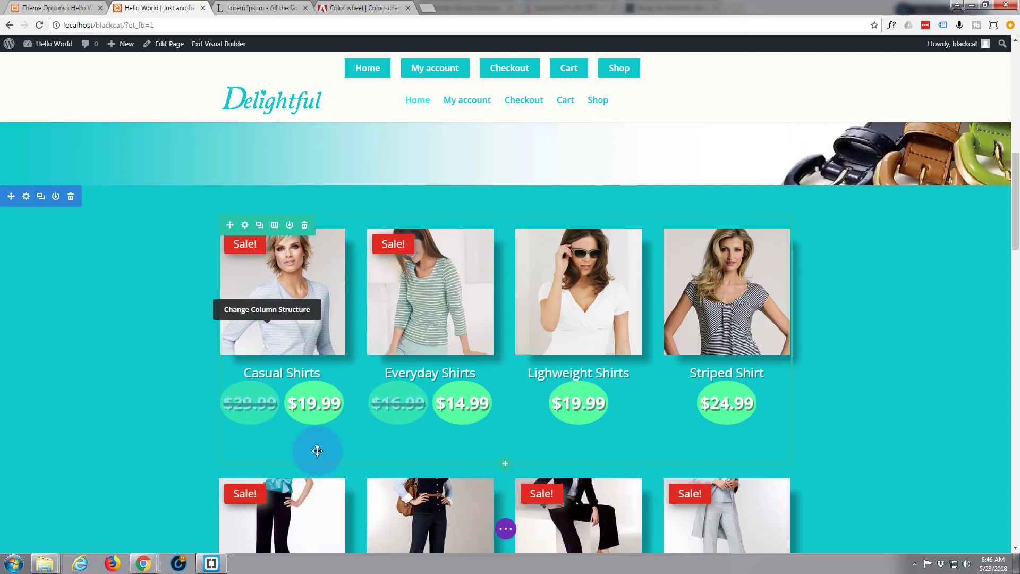
scroll(317, 451, "up", 5)
- Delete the four-product shirts shop module from the first row of the turquoise section
scroll(314, 453, "down", 2)
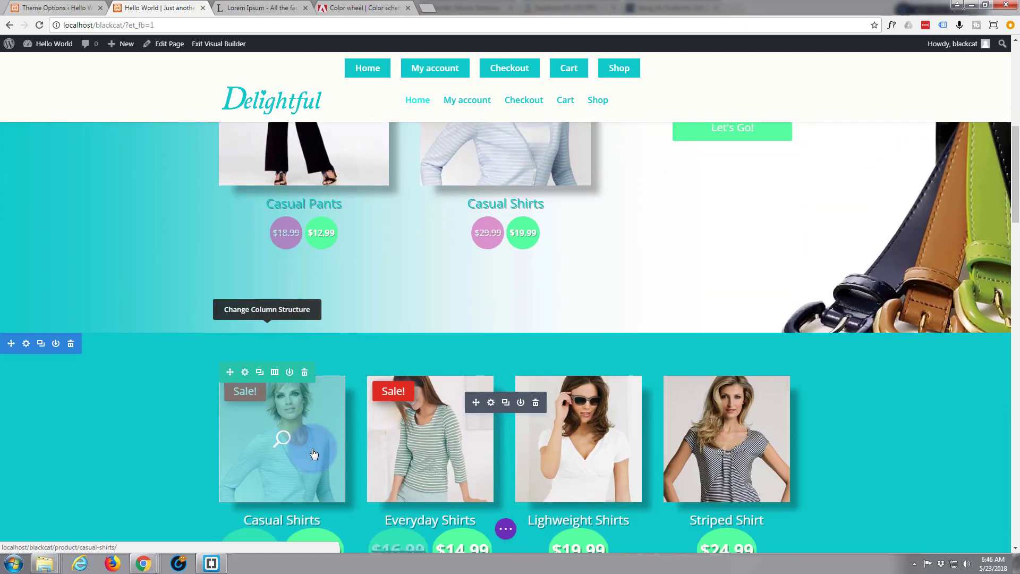
scroll(314, 453, "down", 2)
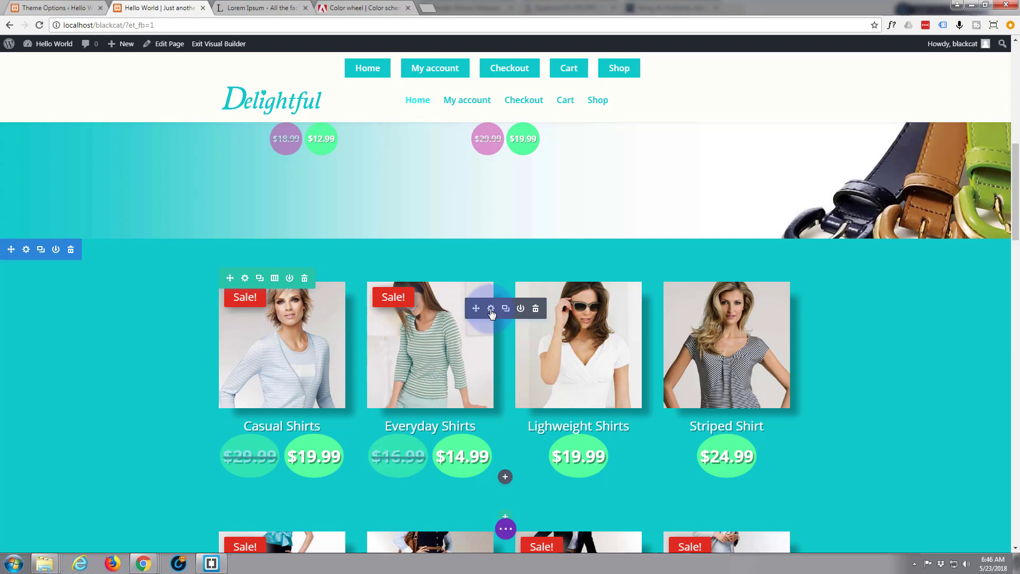
left_click(536, 310)
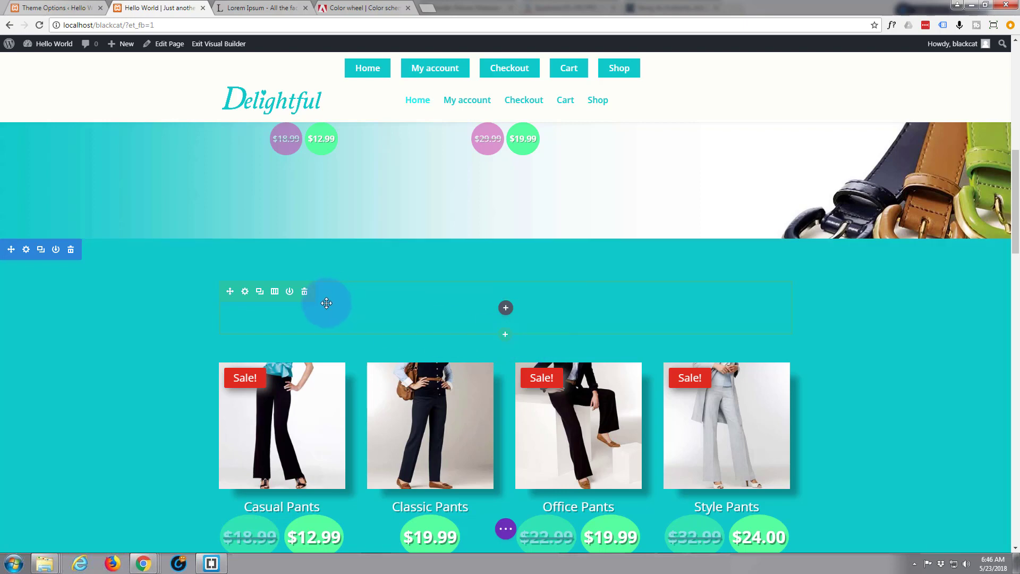
- Duplicate the Hot Deals shop module and move the copy into the empty first row of the turquoise section
mouse_move(326, 303)
left_mouse_down()
mouse_move(312, 298)
mouse_move(309, 310)
left_mouse_up()
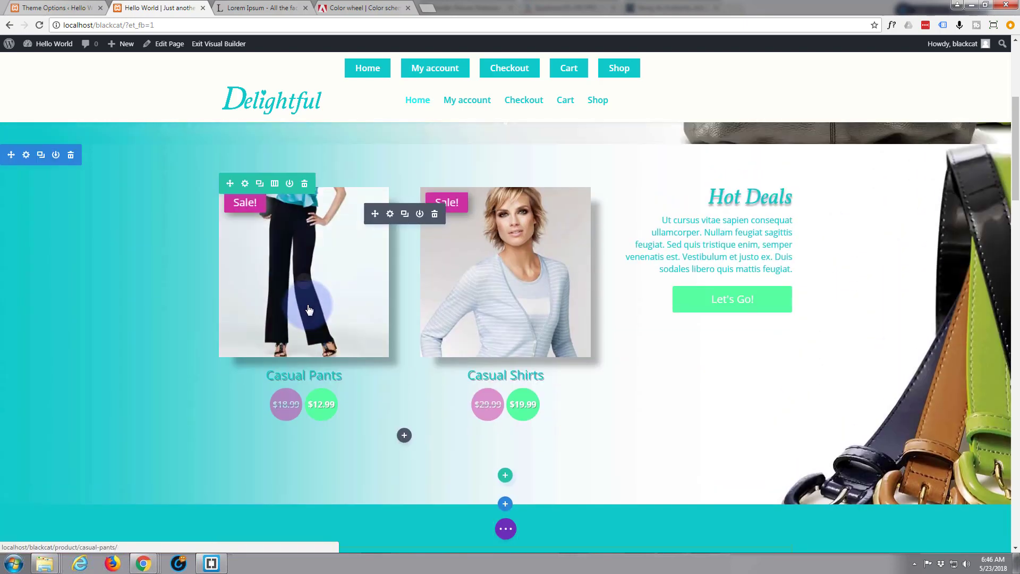
left_click(405, 214)
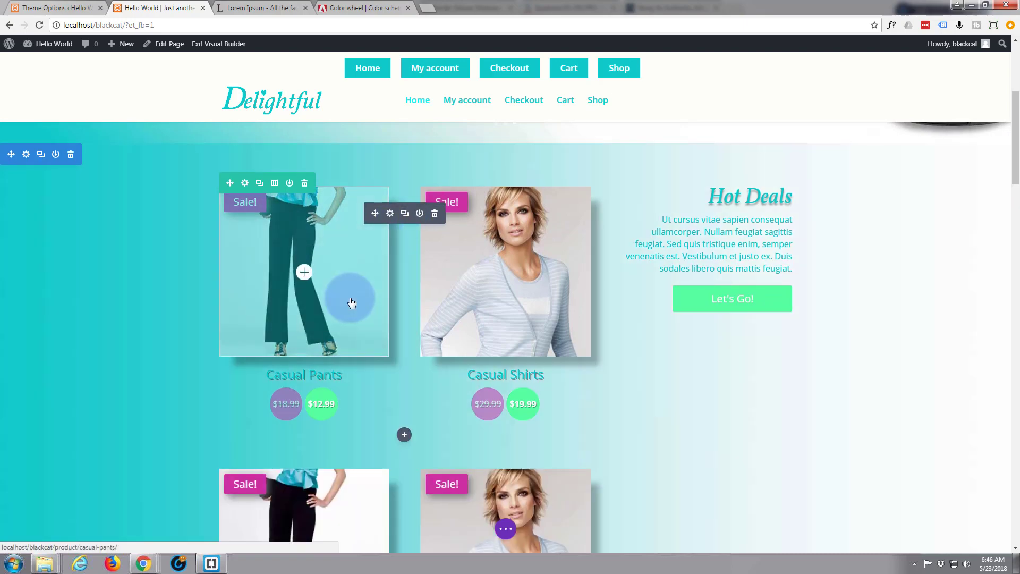
scroll(351, 300, "down", 4)
scroll(352, 302, "down", 2)
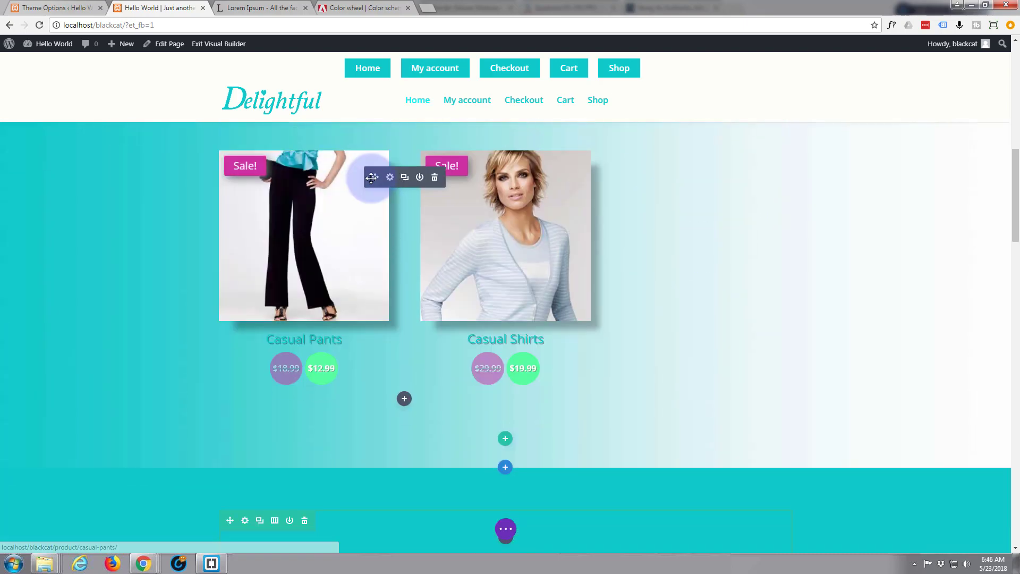
left_click_drag(375, 178, 466, 276)
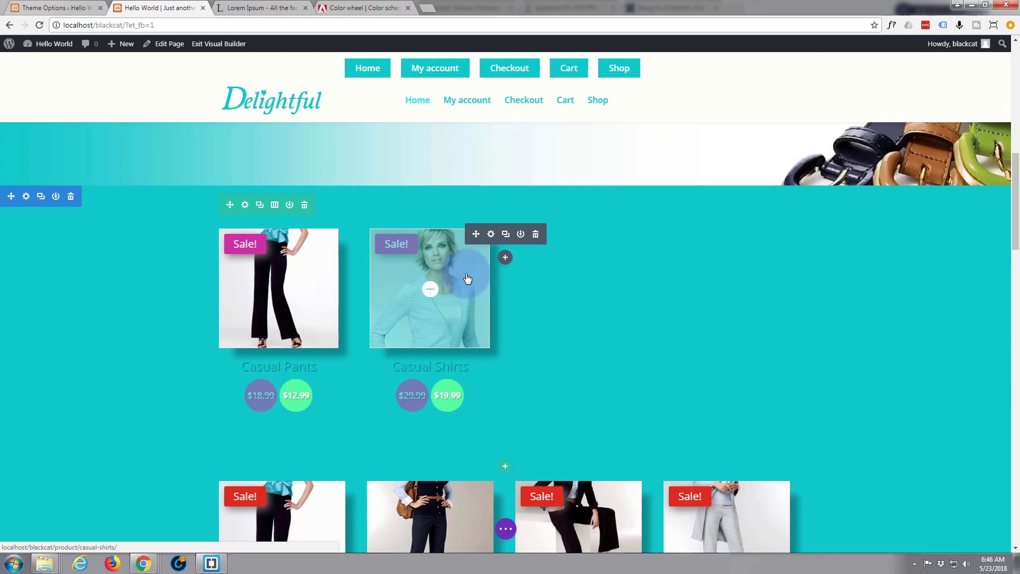
- Set the moved shop module's Product Count to 4 and save its settings
left_click(491, 233)
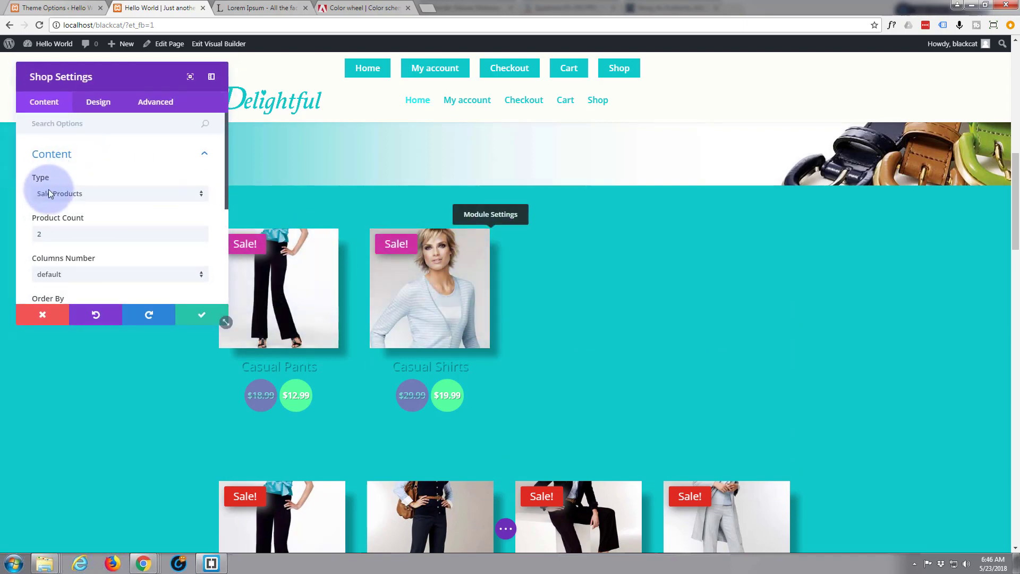
left_click(33, 235)
double_click(50, 239)
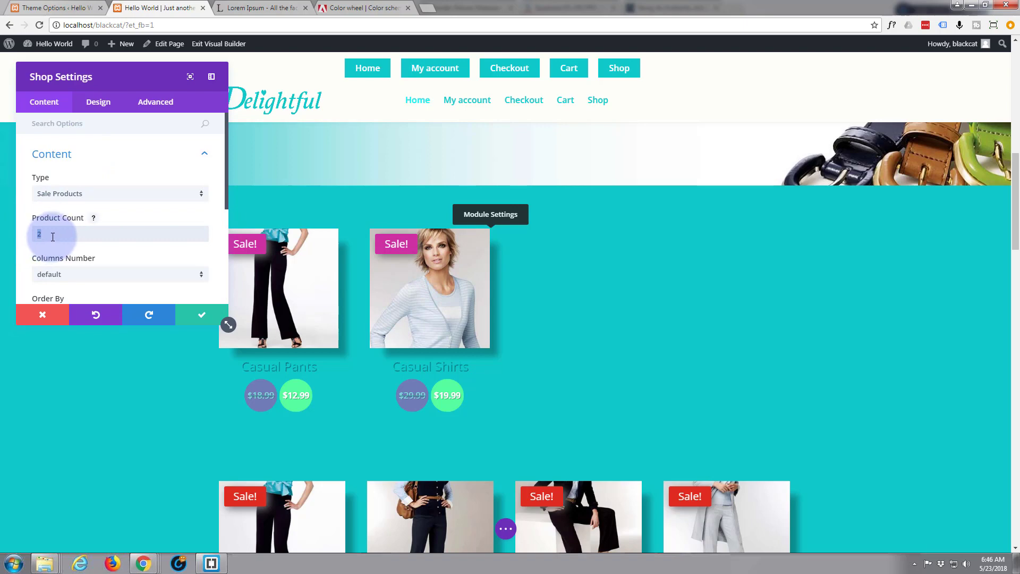
type("4")
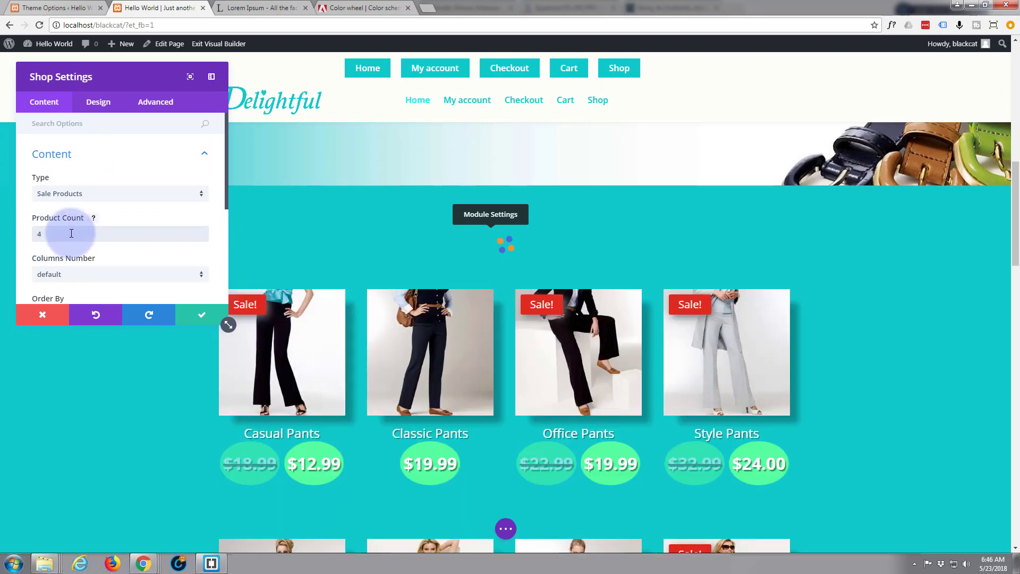
scroll(71, 233, "down", 1)
scroll(71, 234, "down", 2)
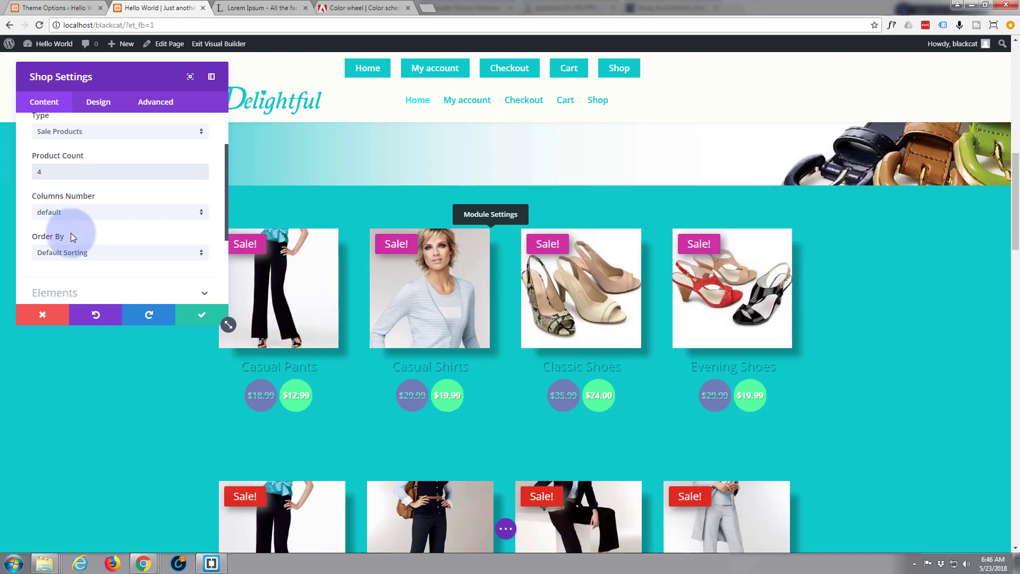
scroll(71, 233, "down", 1)
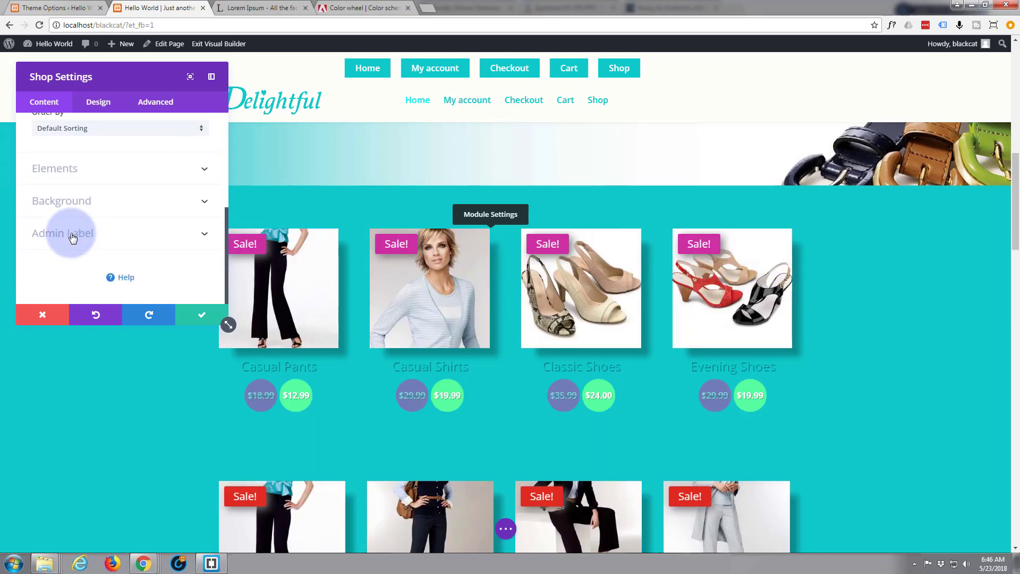
scroll(71, 234, "up", 3)
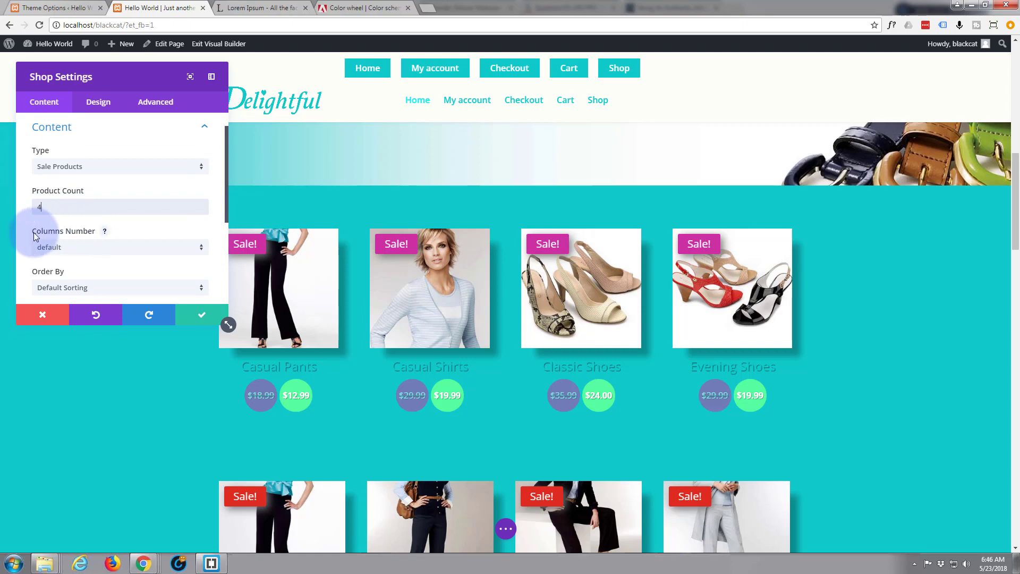
left_click(194, 319)
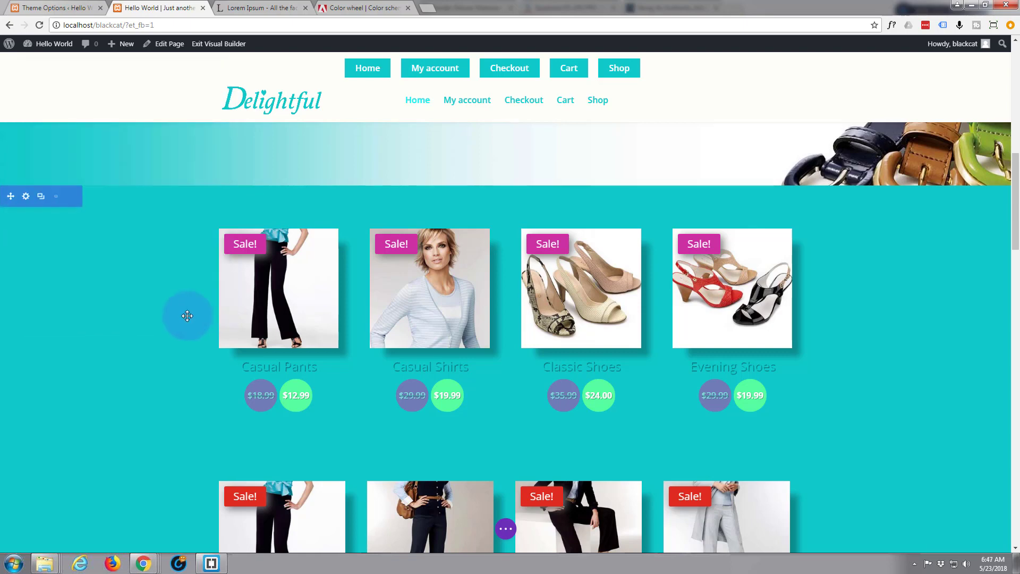
- Set the Title Text Color of the turquoise section's first shop module to white and save its settings
scroll(142, 375, "down", 1)
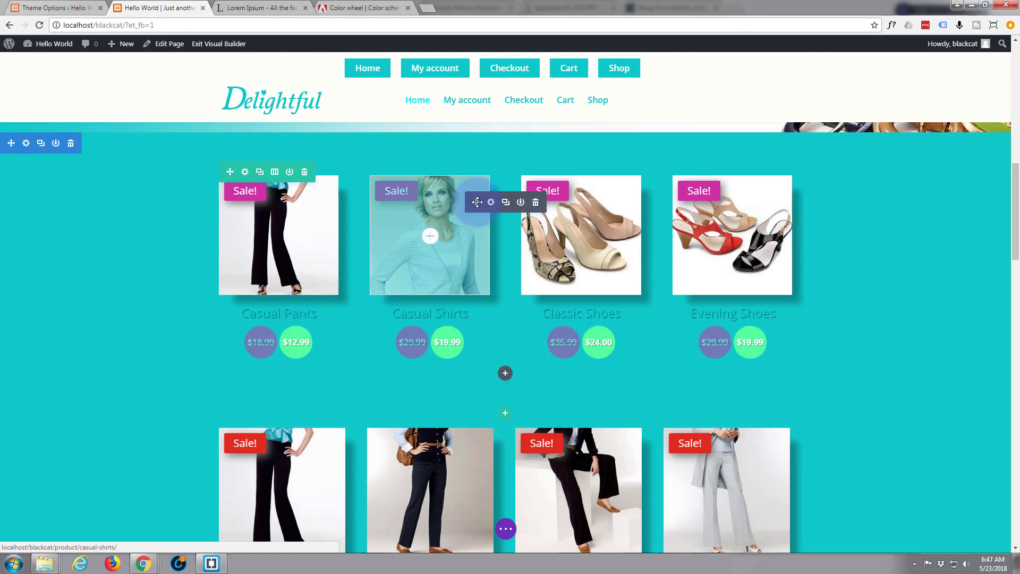
left_click(491, 203)
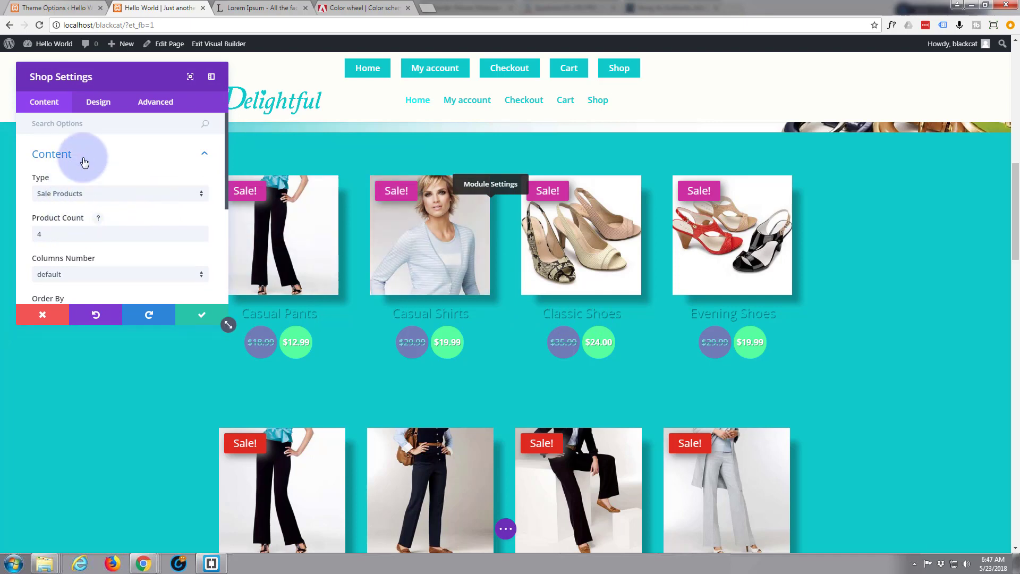
left_click(104, 106)
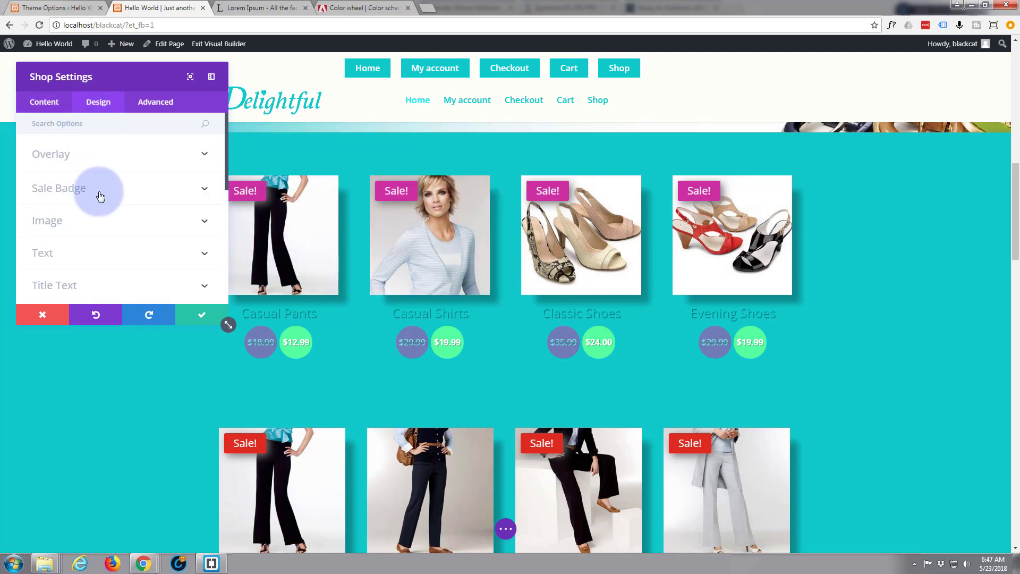
scroll(99, 201, "down", 2)
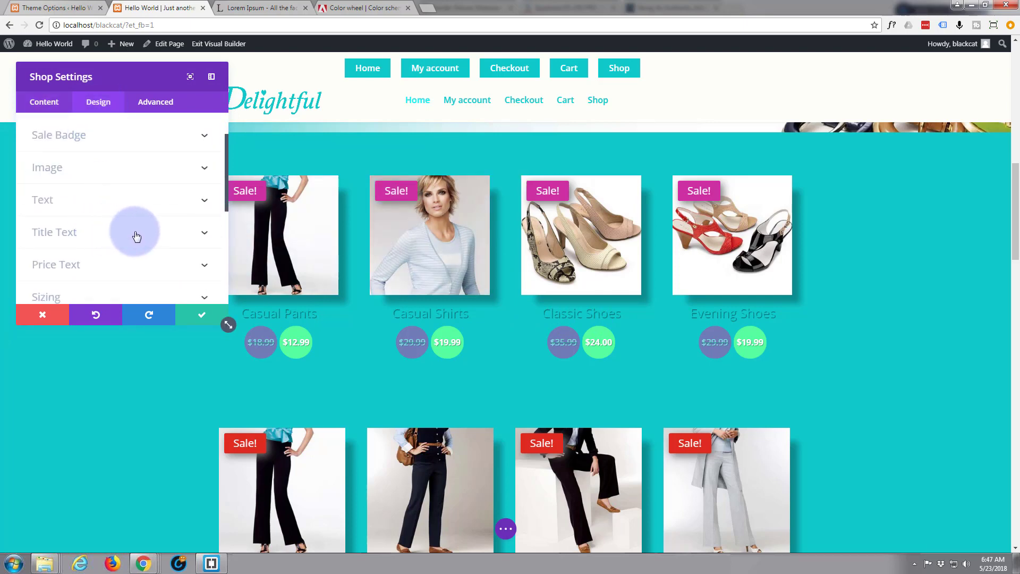
left_click(133, 233)
scroll(130, 227, "down", 2)
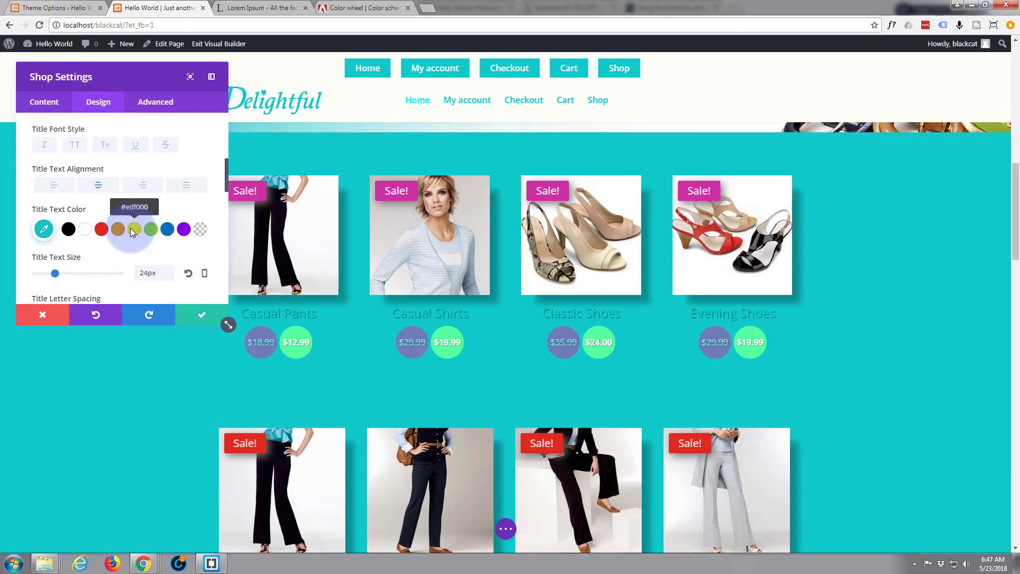
left_click(88, 230)
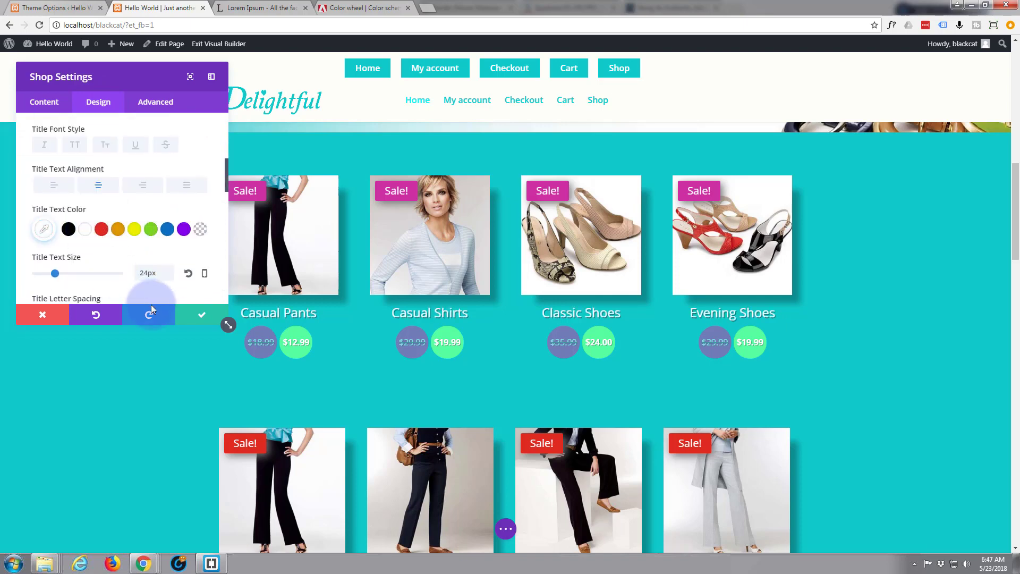
left_click(201, 315)
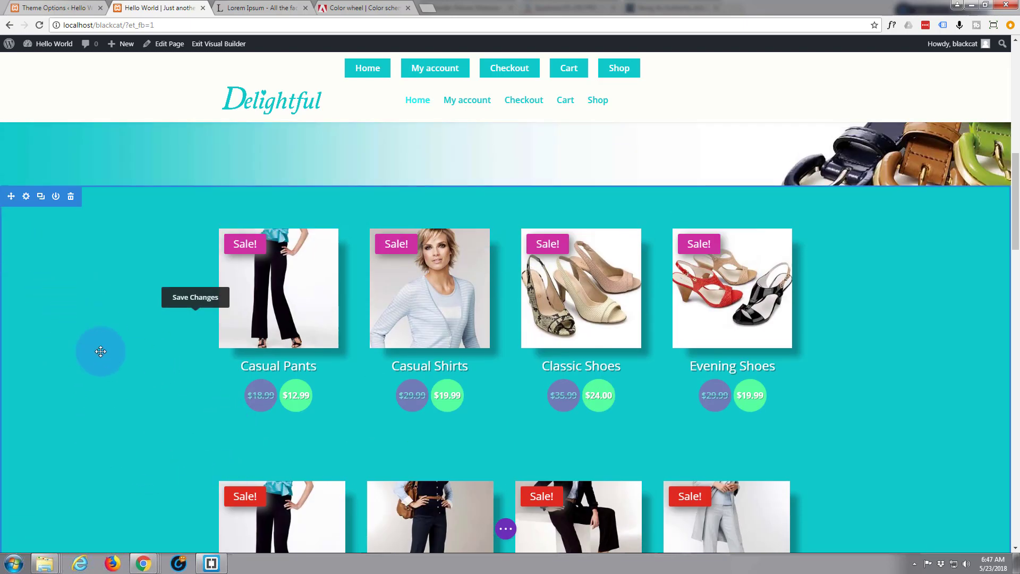
scroll(93, 351, "down", 3)
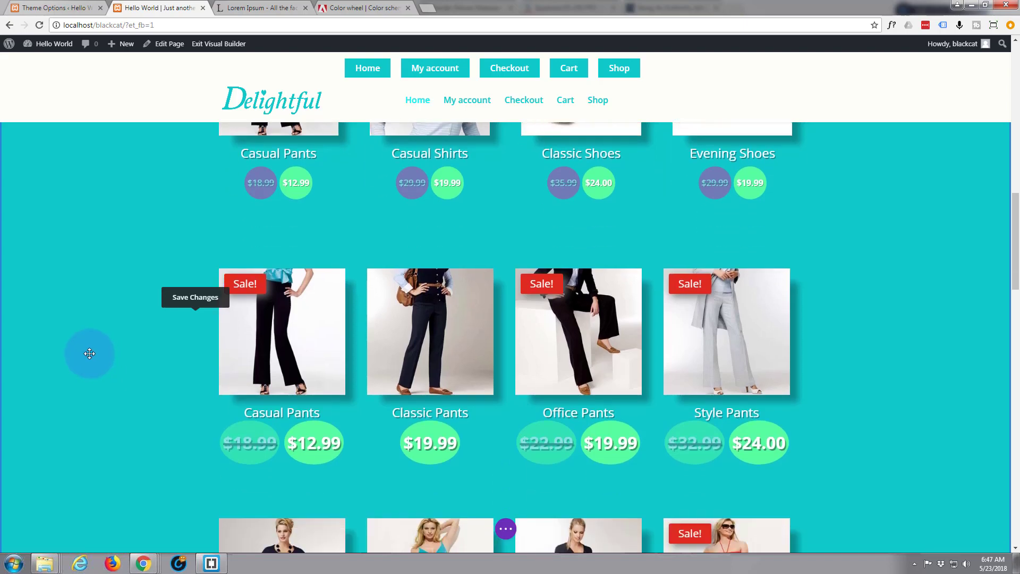
scroll(91, 353, "up", 5)
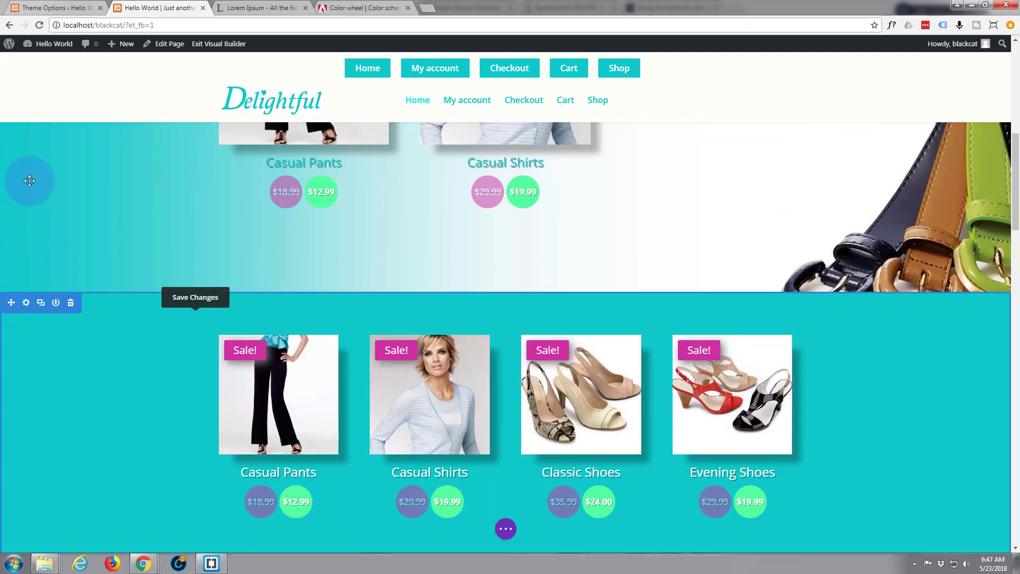
scroll(28, 180, "up", 3)
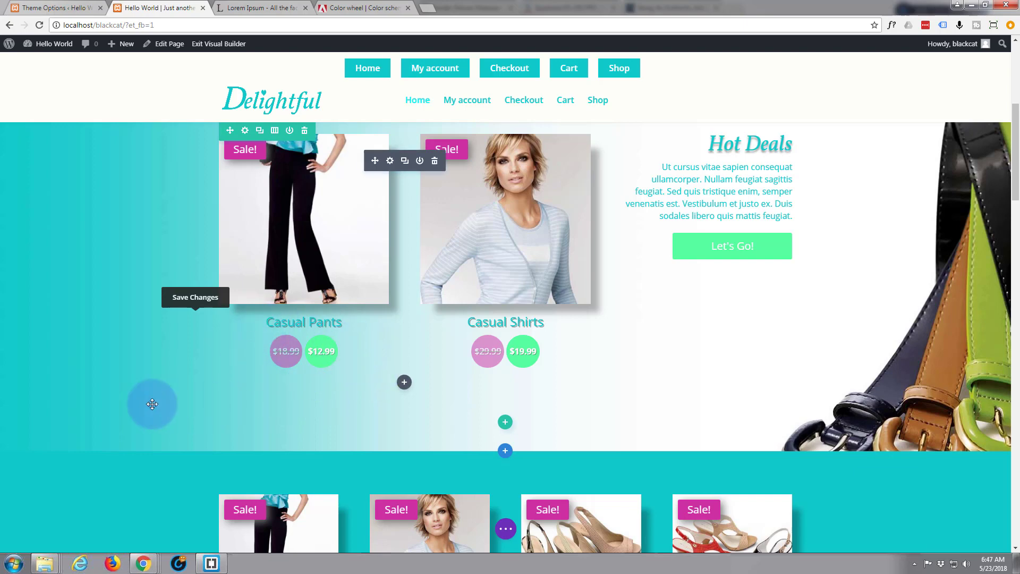
scroll(121, 381, "up", 1)
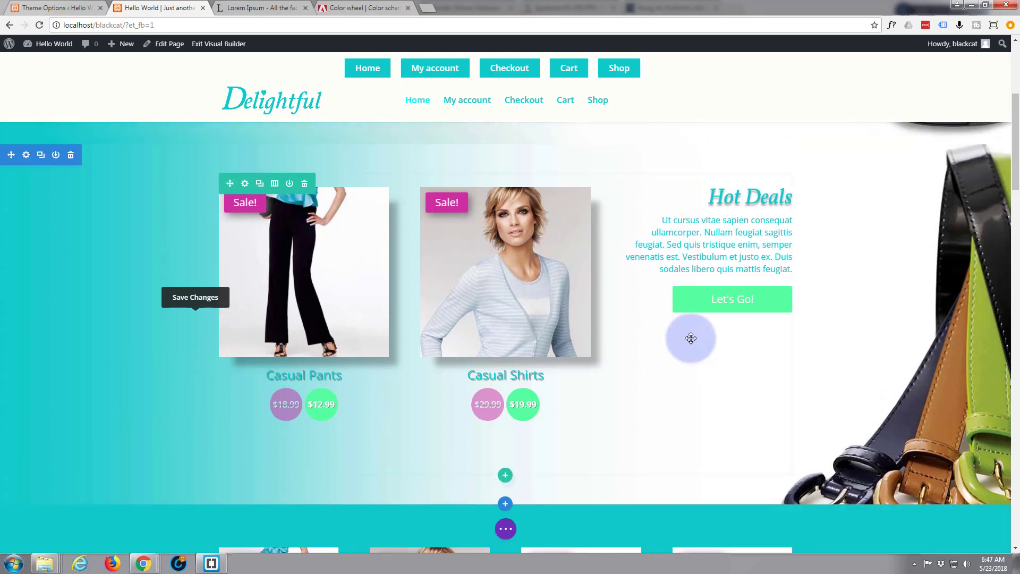